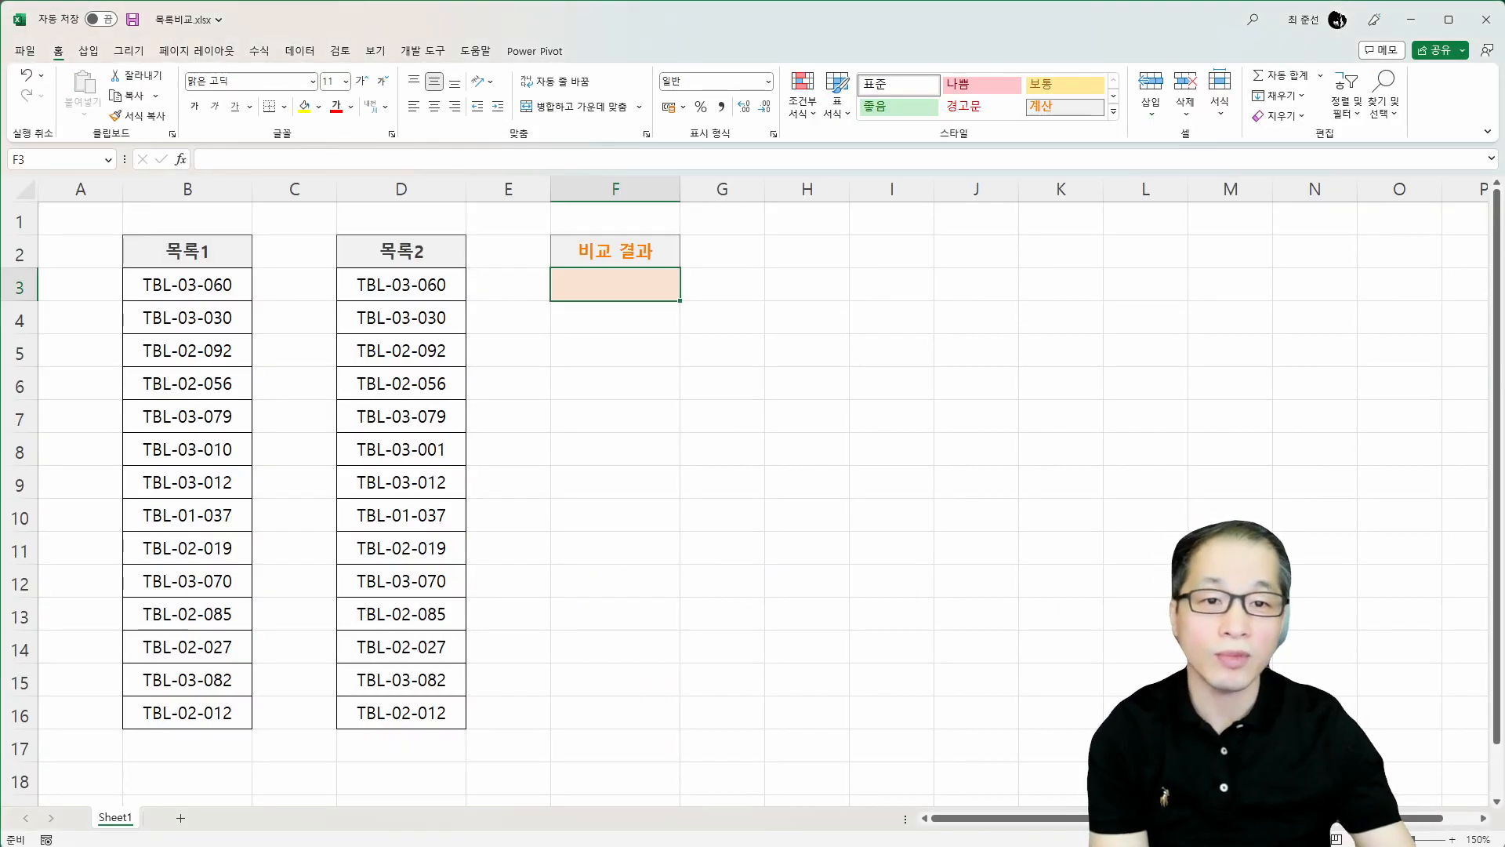
key(ctrl+1)
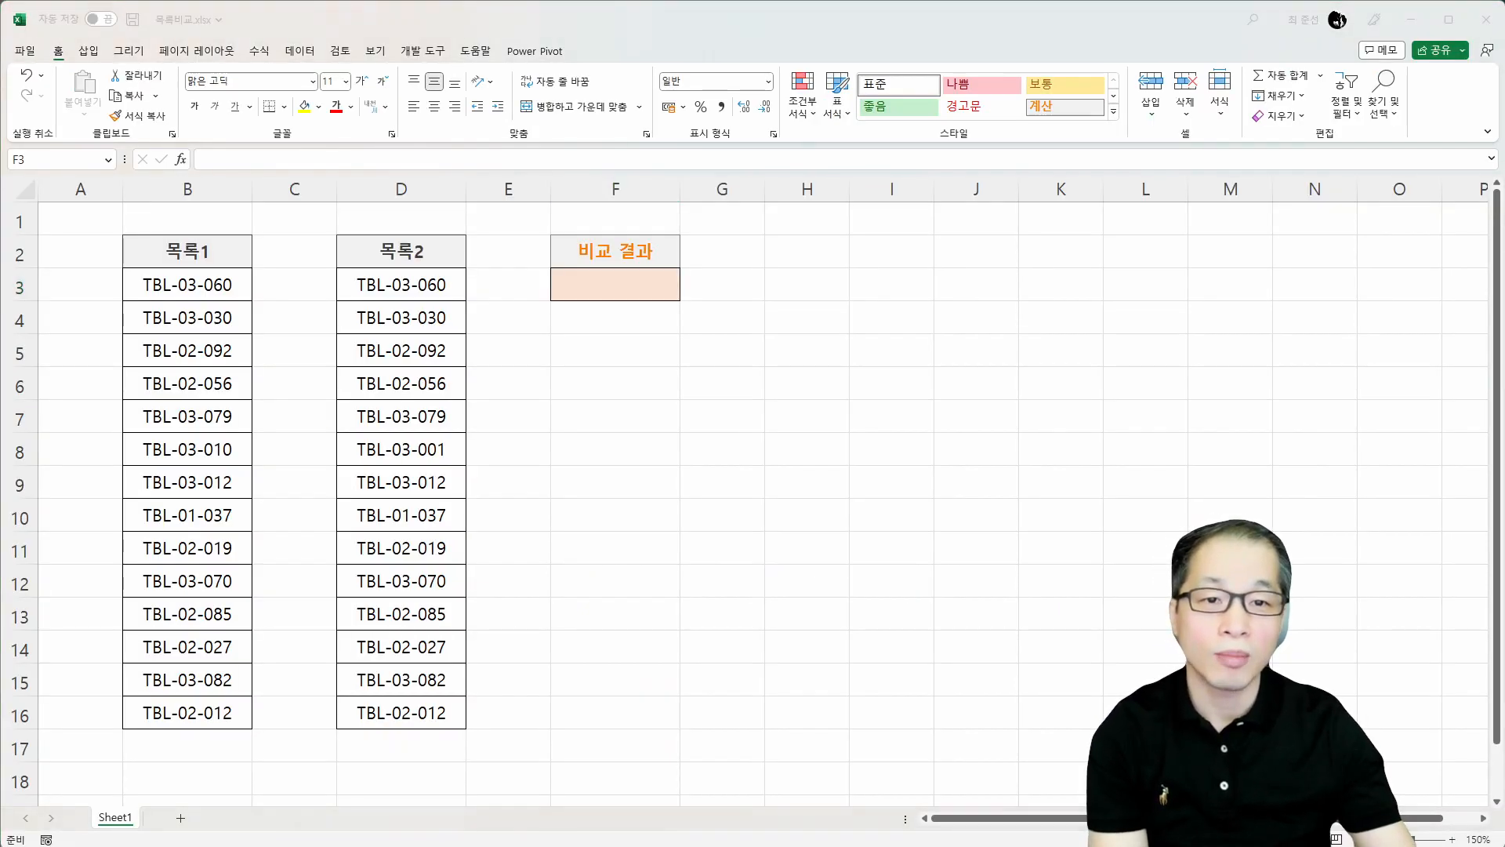
mouse_move(142, 195)
mouse_down()
mouse_move(185, 212)
mouse_move(185, 233)
mouse_up()
mouse_move(162, 213)
mouse_down()
mouse_move(186, 234)
mouse_move(201, 214)
mouse_up()
drag(373, 189, 403, 234)
drag(402, 234, 411, 222)
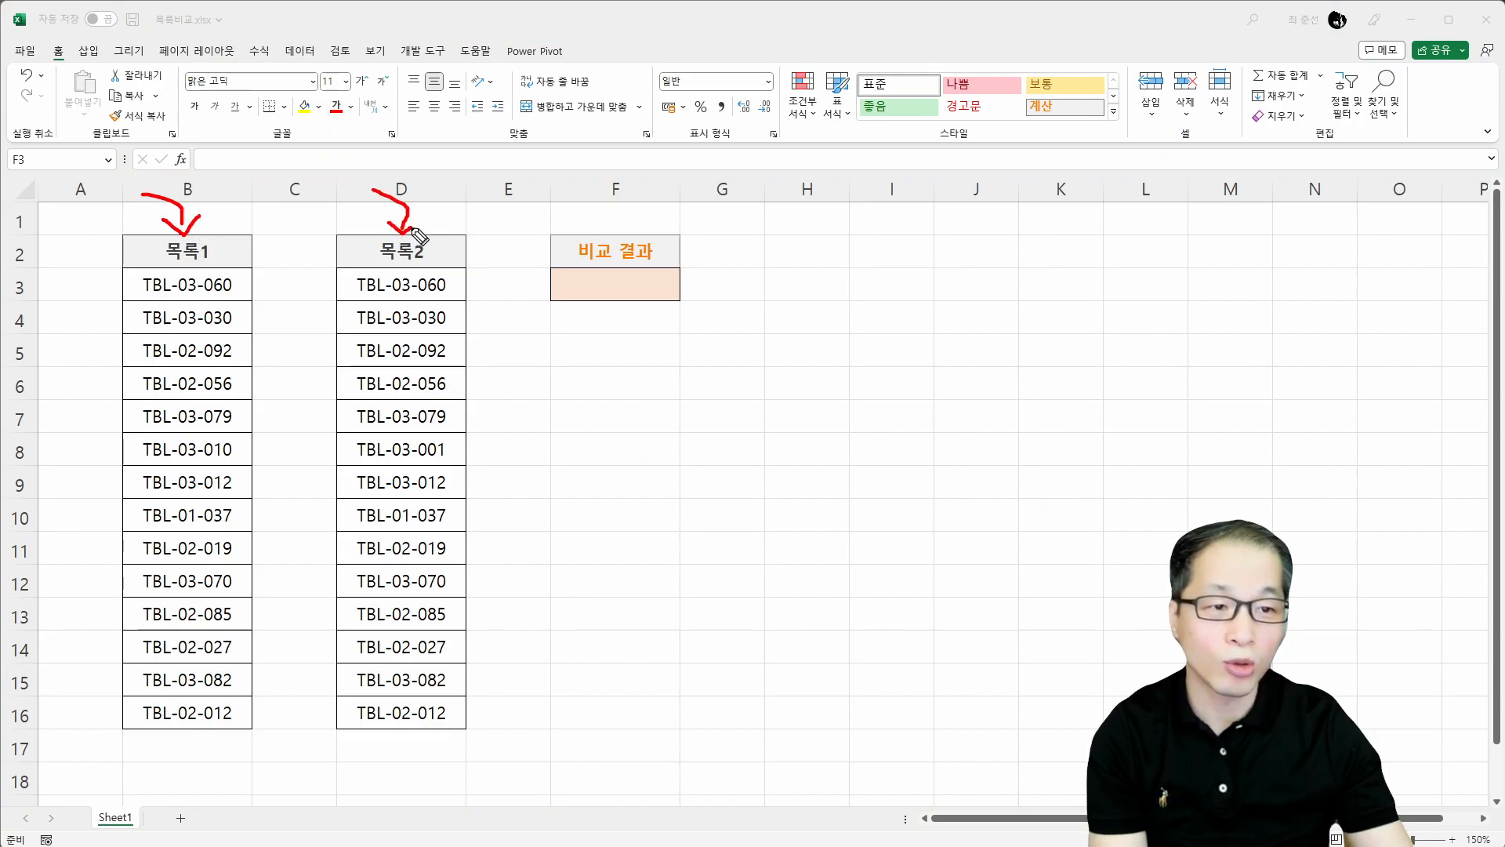
drag(132, 299, 230, 296)
drag(337, 301, 459, 299)
drag(280, 285, 352, 285)
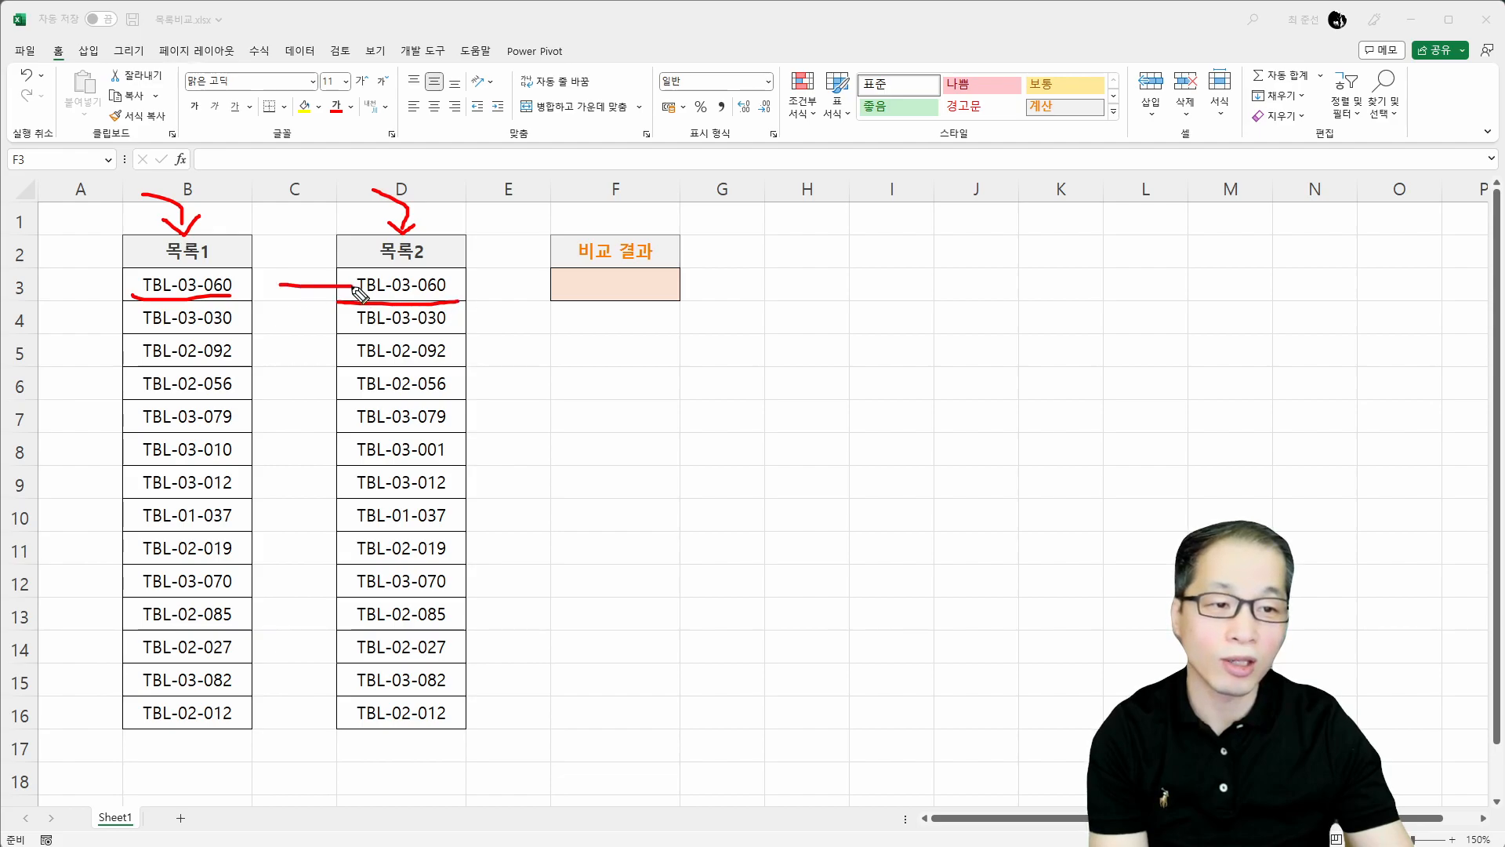
drag(263, 320, 355, 322)
drag(272, 347, 352, 346)
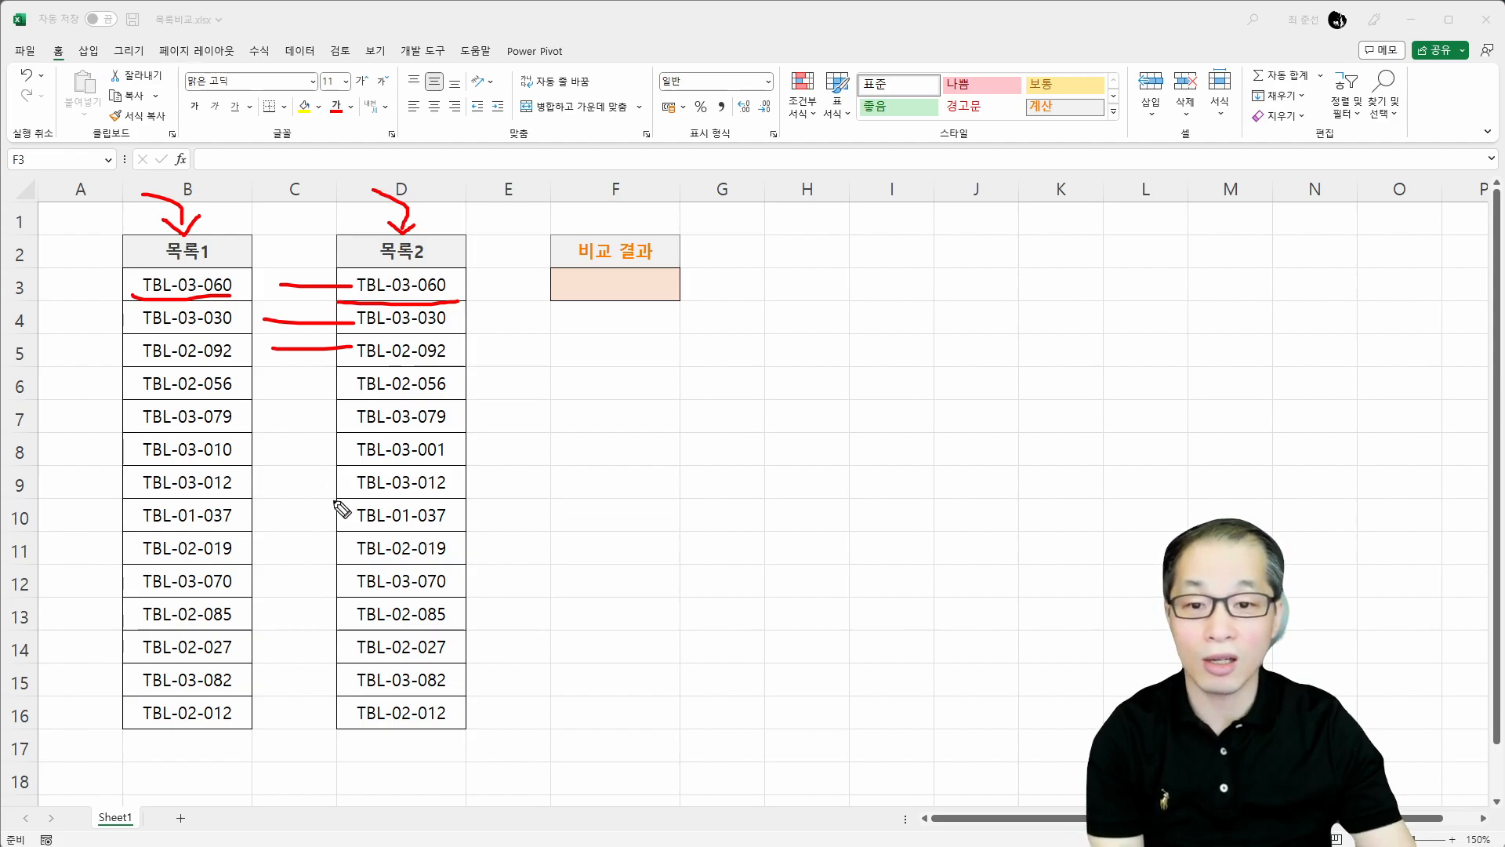
mouse_move(663, 307)
mouse_down()
mouse_move(570, 301)
mouse_move(663, 284)
mouse_move(663, 300)
mouse_up()
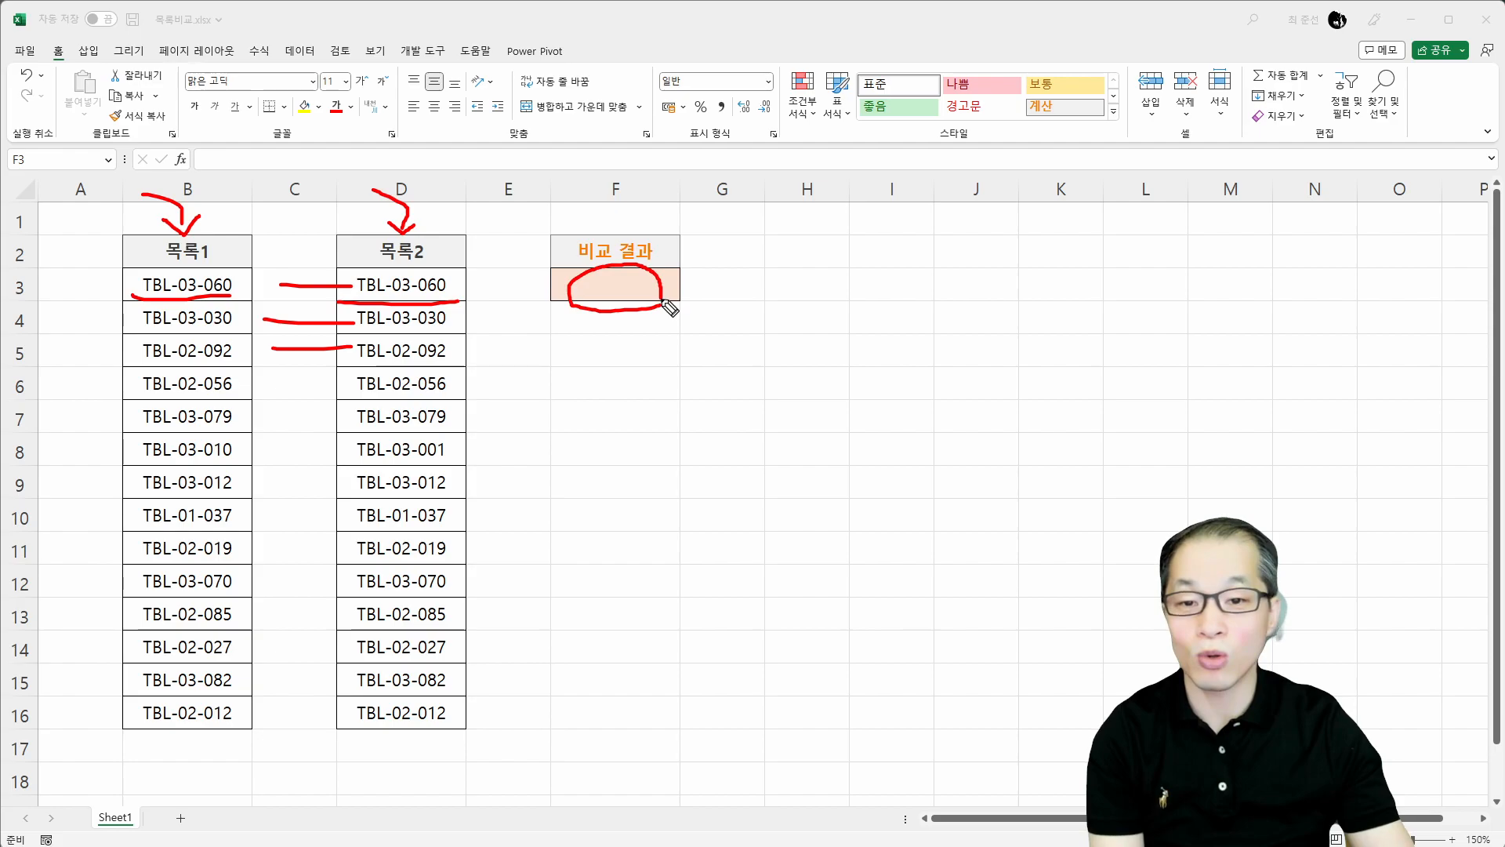
drag(714, 277, 735, 274)
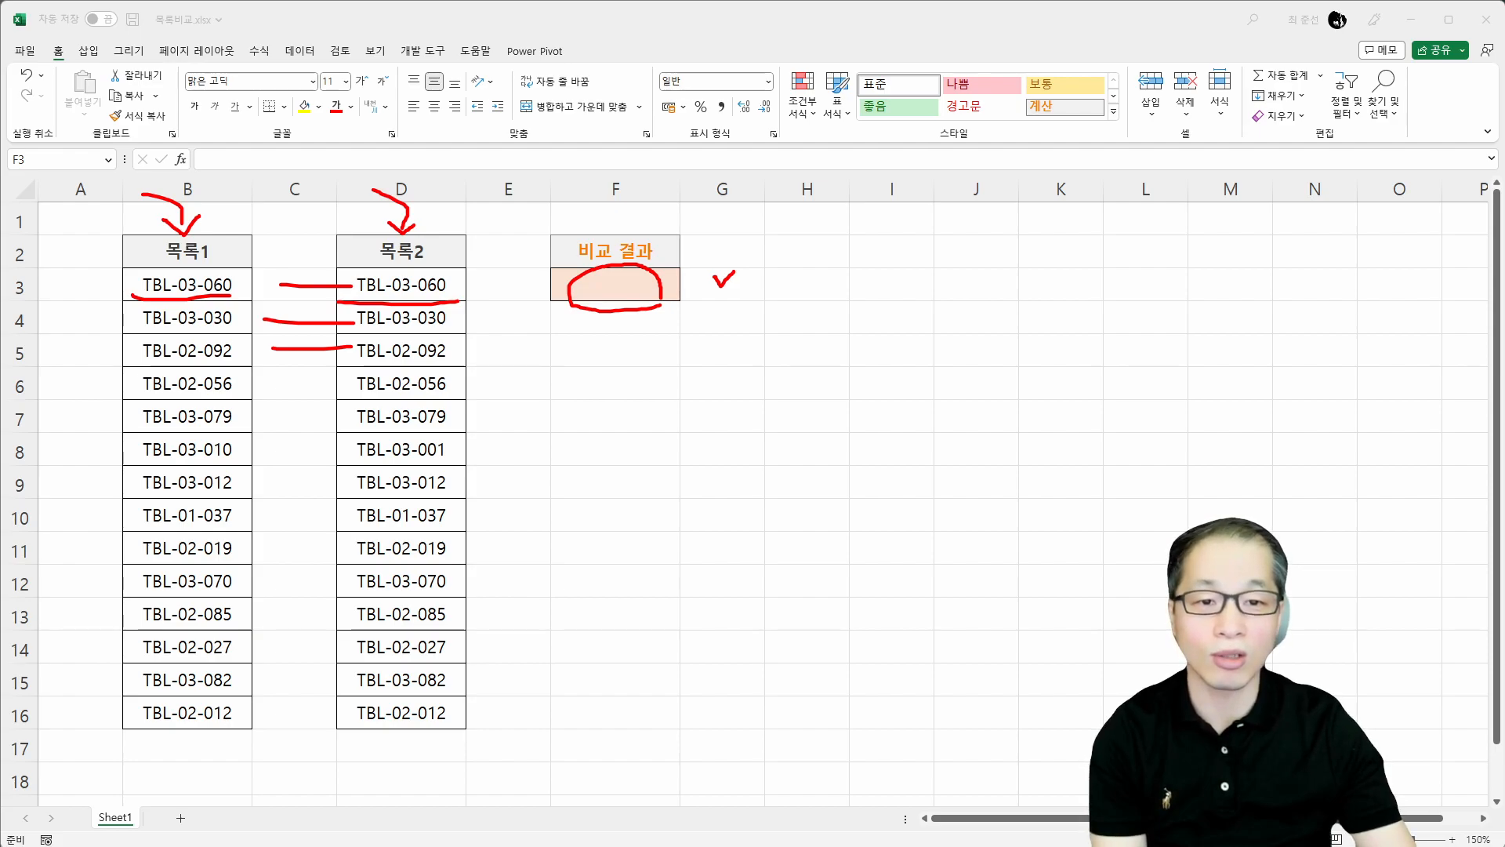
key(e)
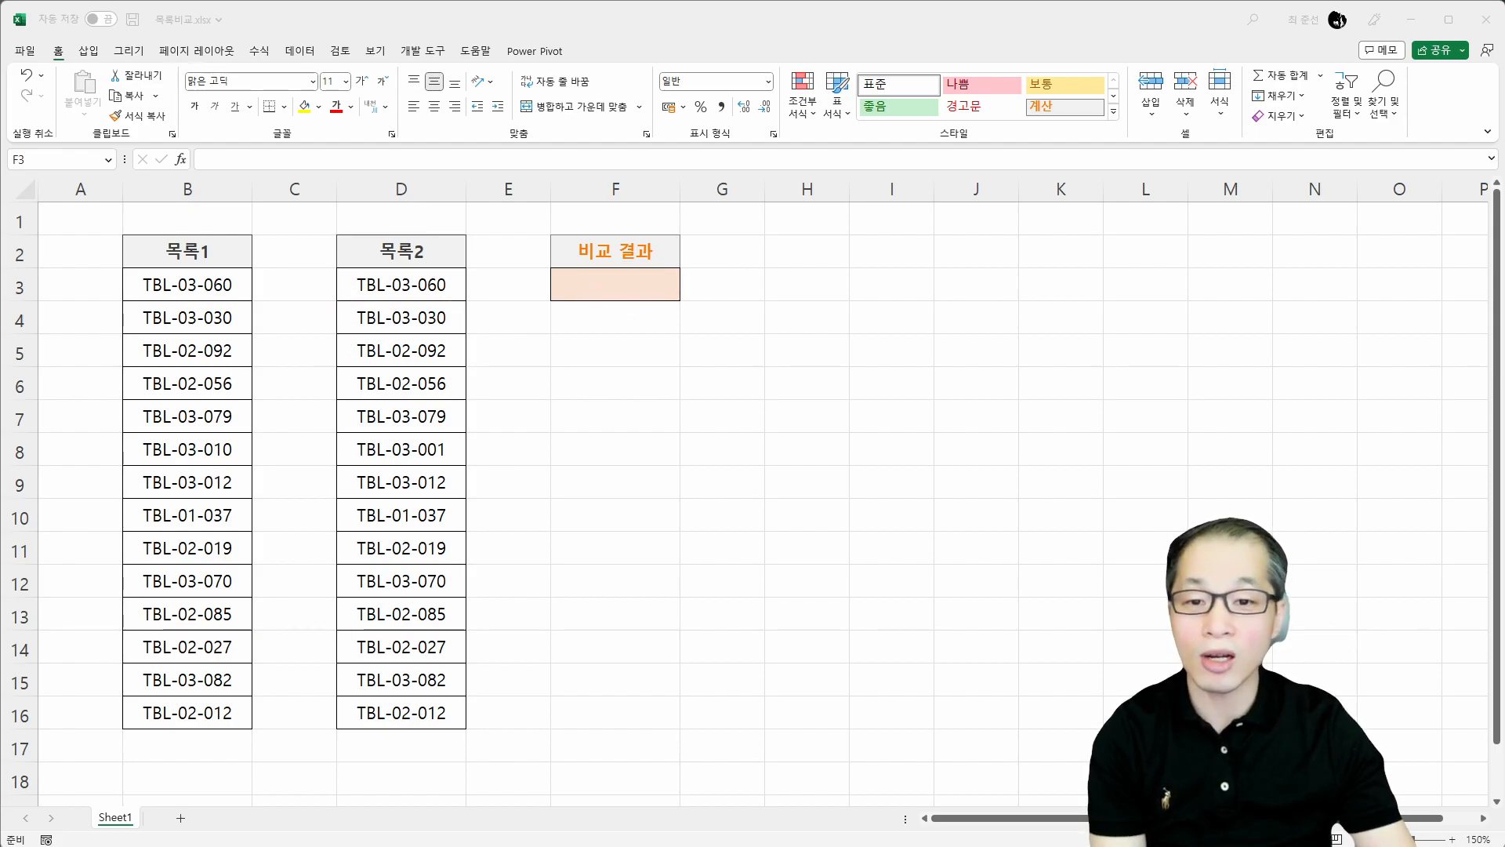
- Enter the formula =B3:B16=D3:D16 in cell F3 to compare 목록1 with 목록2 row by row
click(611, 274)
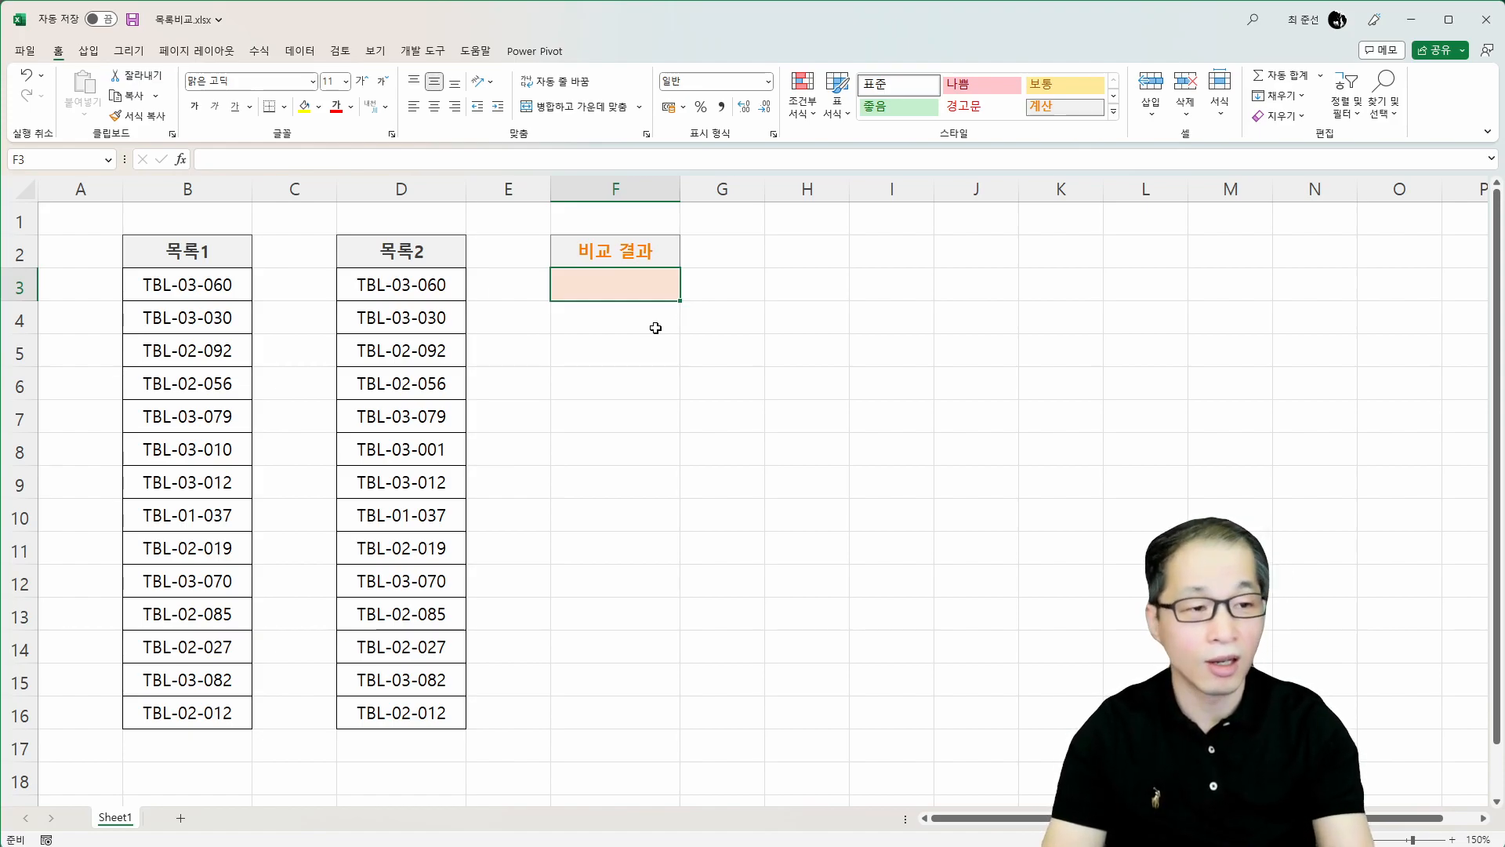
key(F2)
text(=)
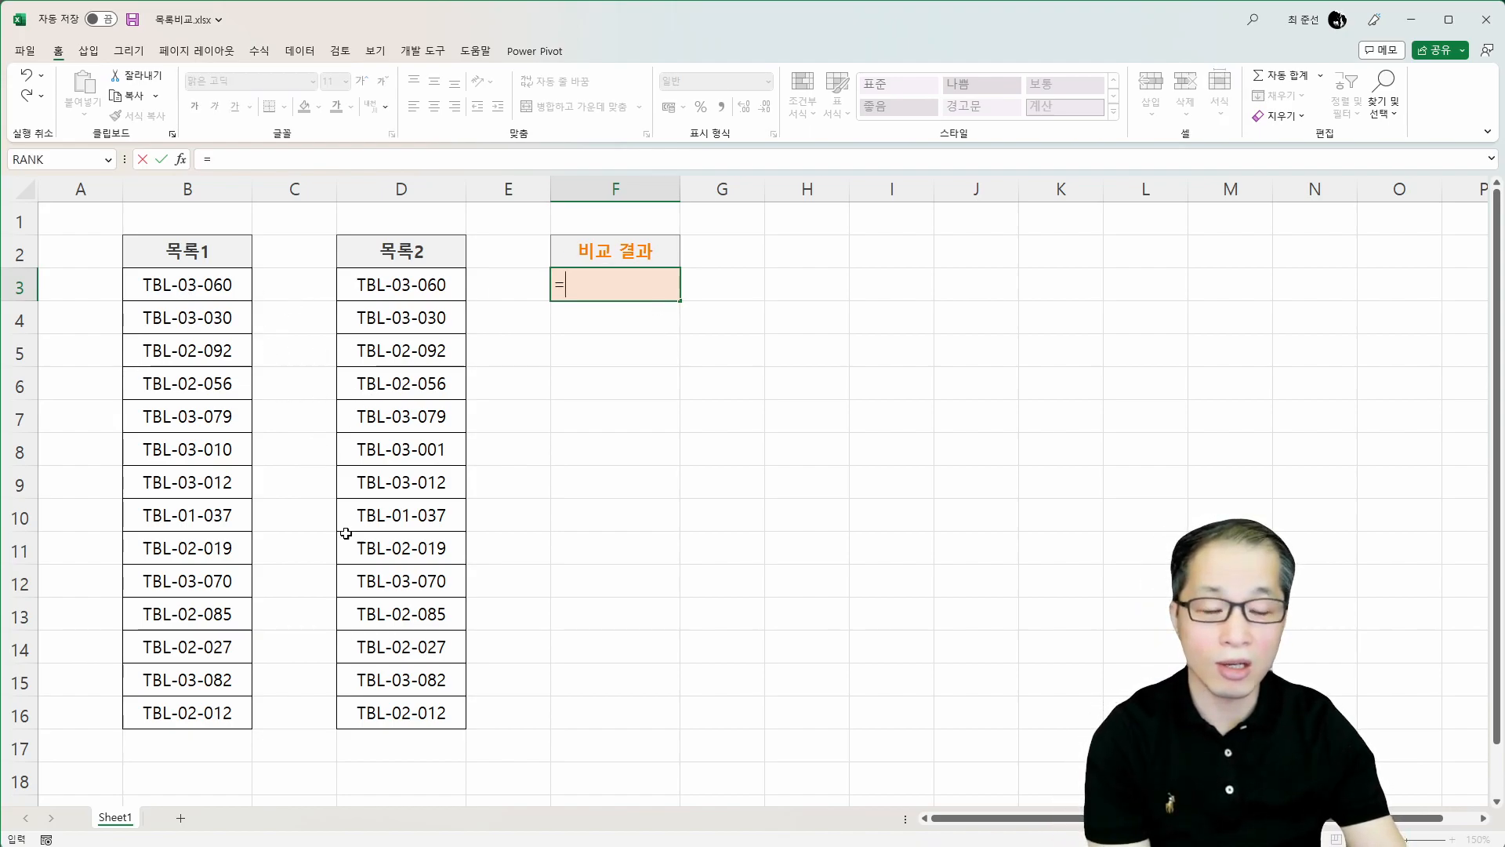
drag(193, 294, 186, 710)
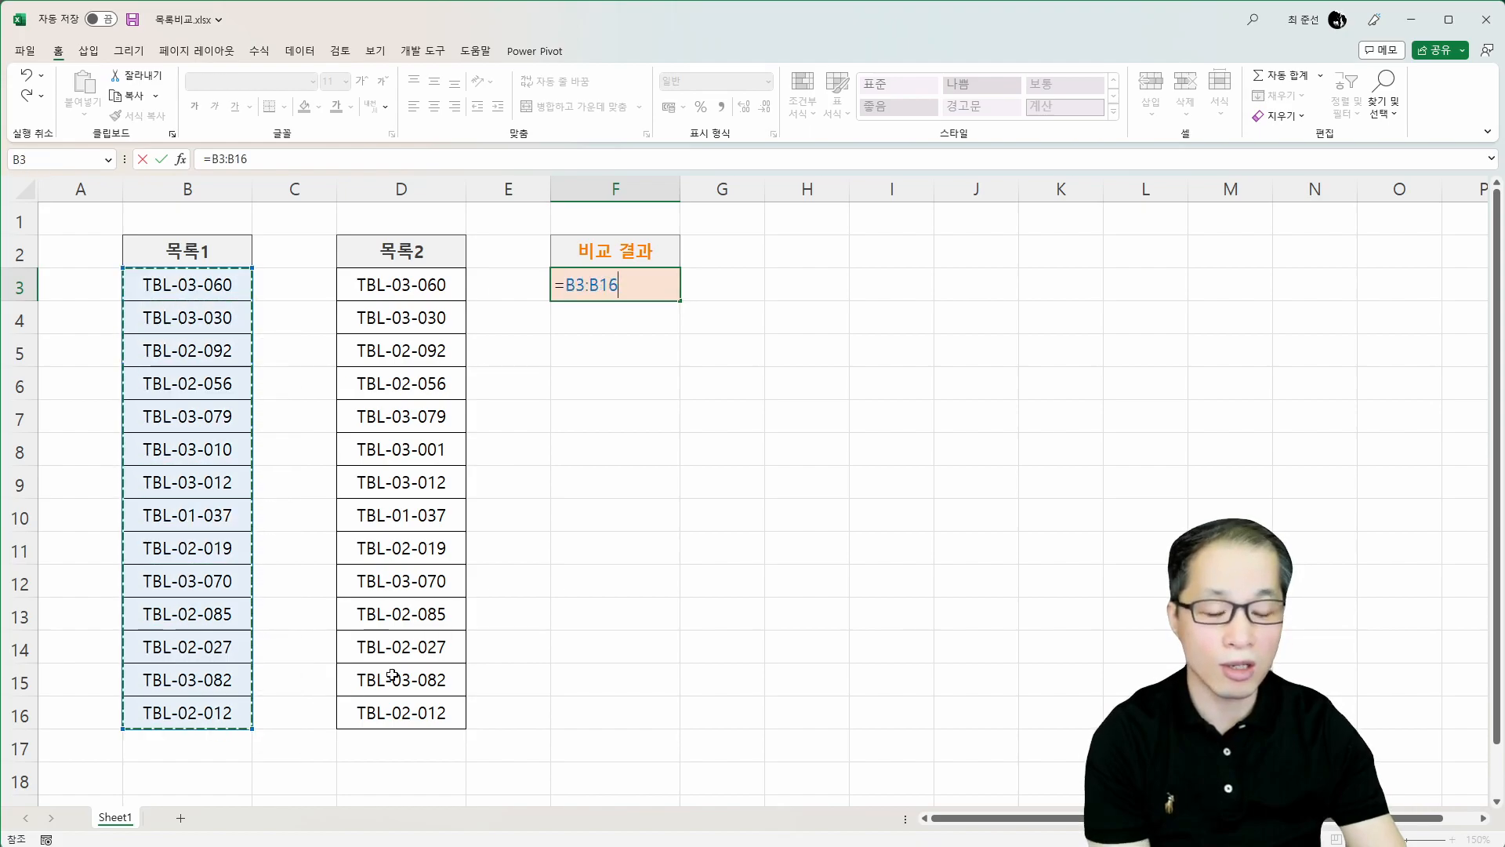
text(=)
drag(431, 294, 423, 715)
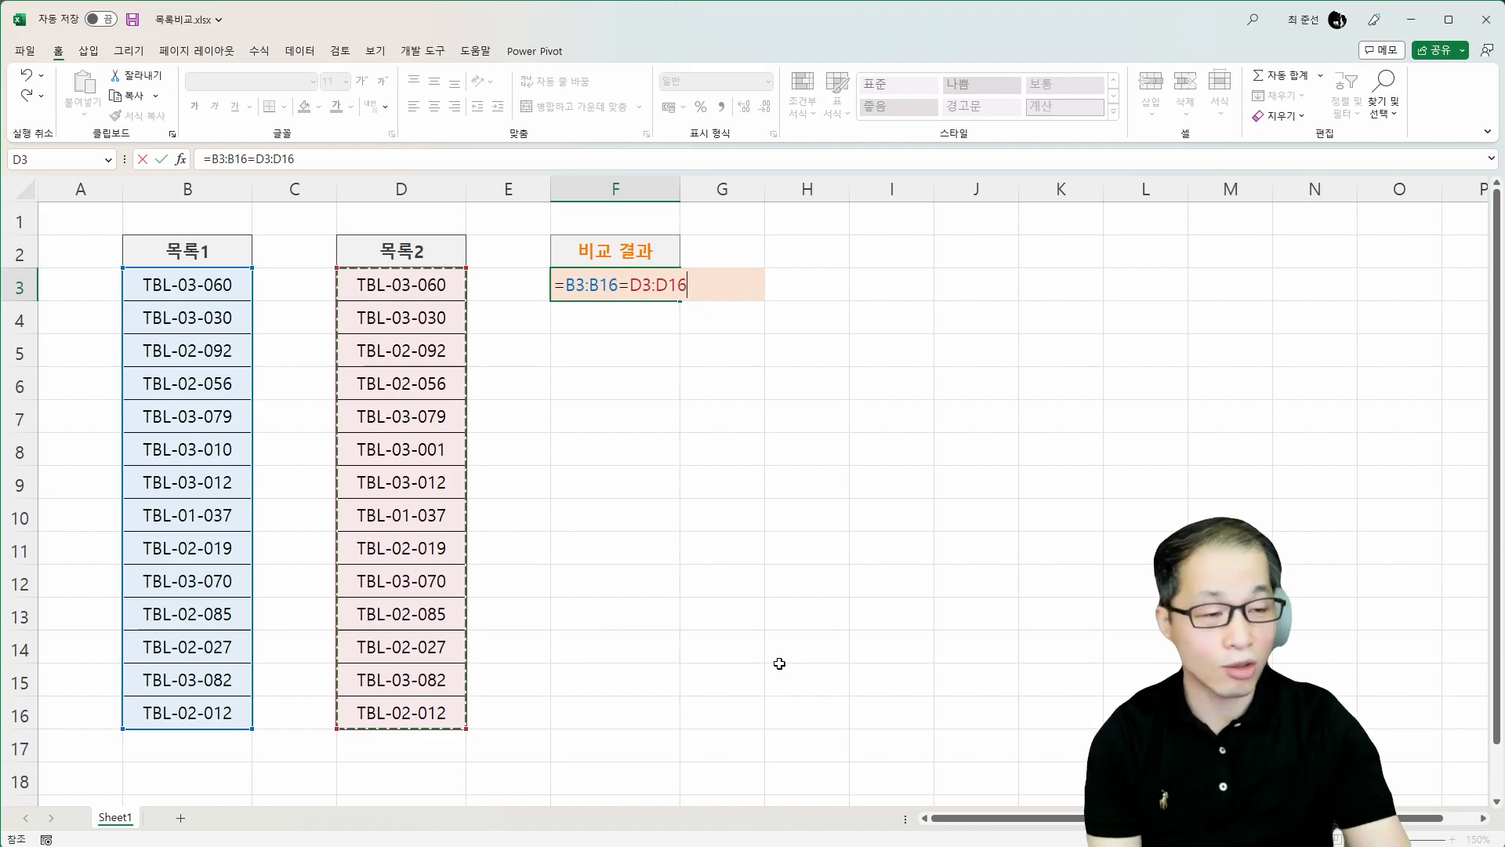
key(Return)
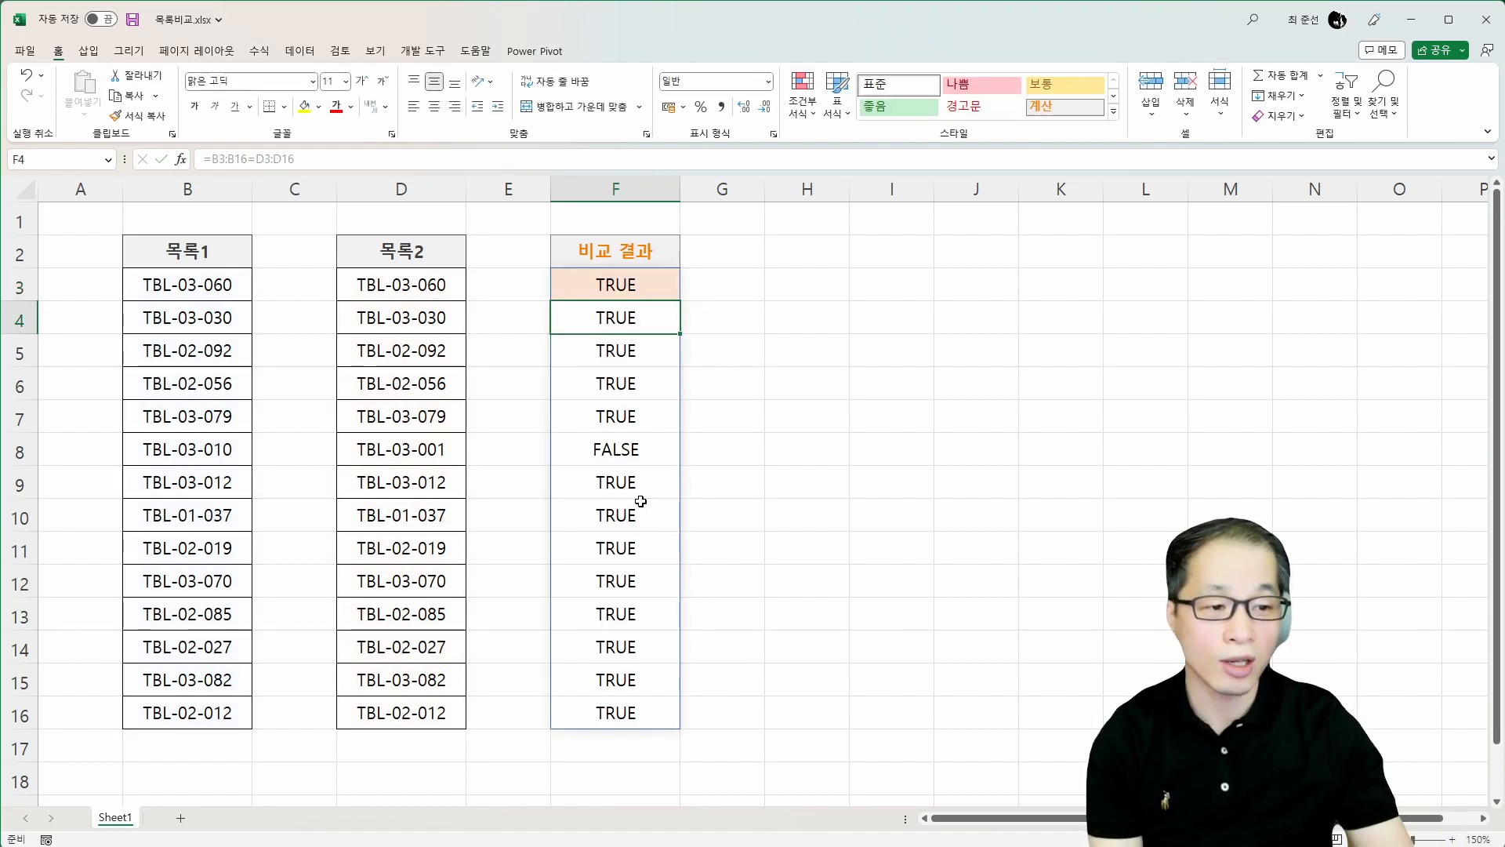
click(617, 447)
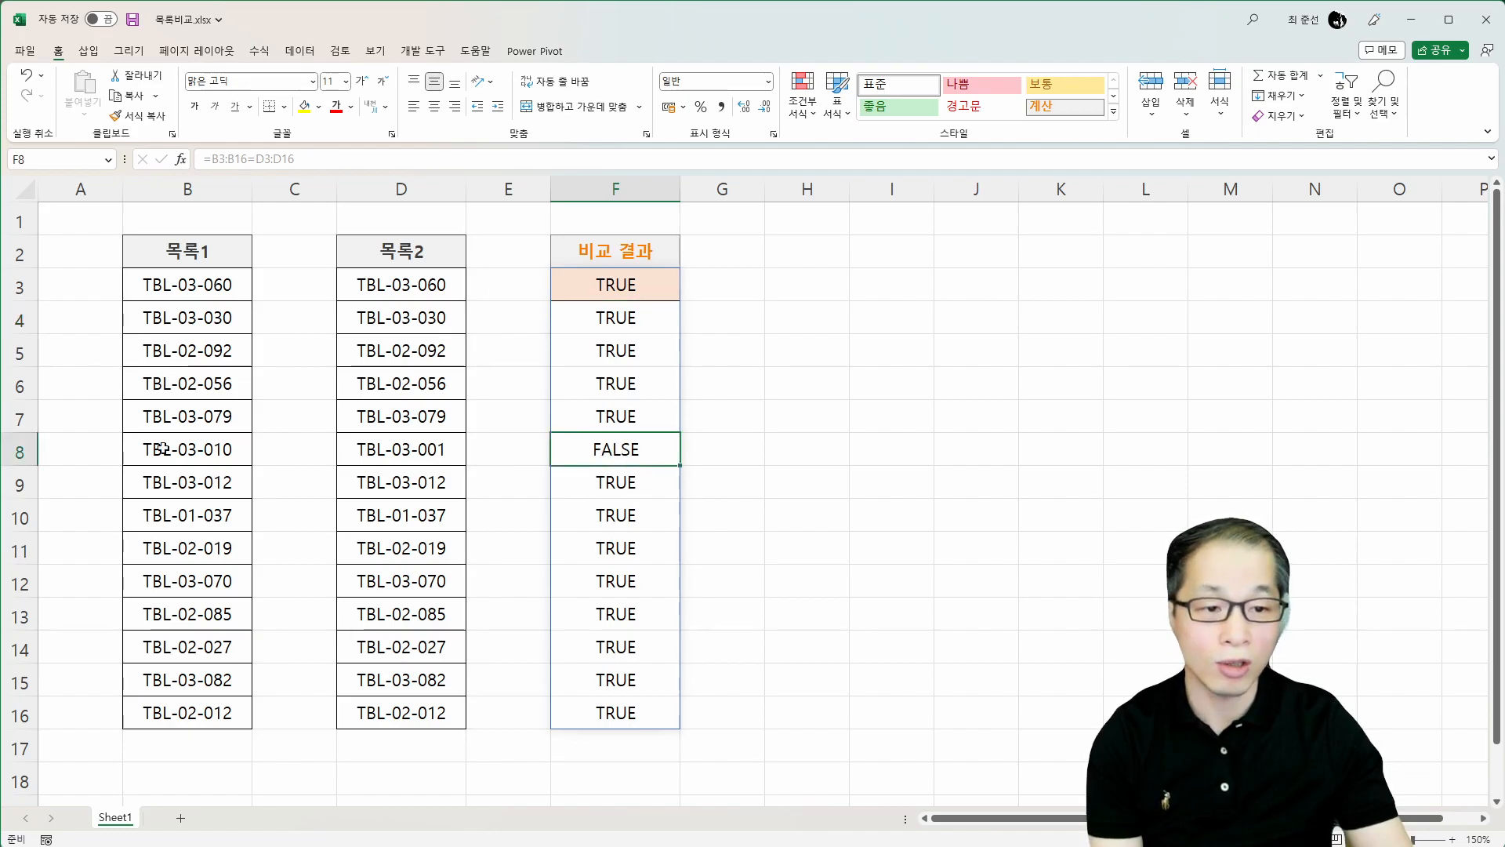
drag(157, 450, 367, 451)
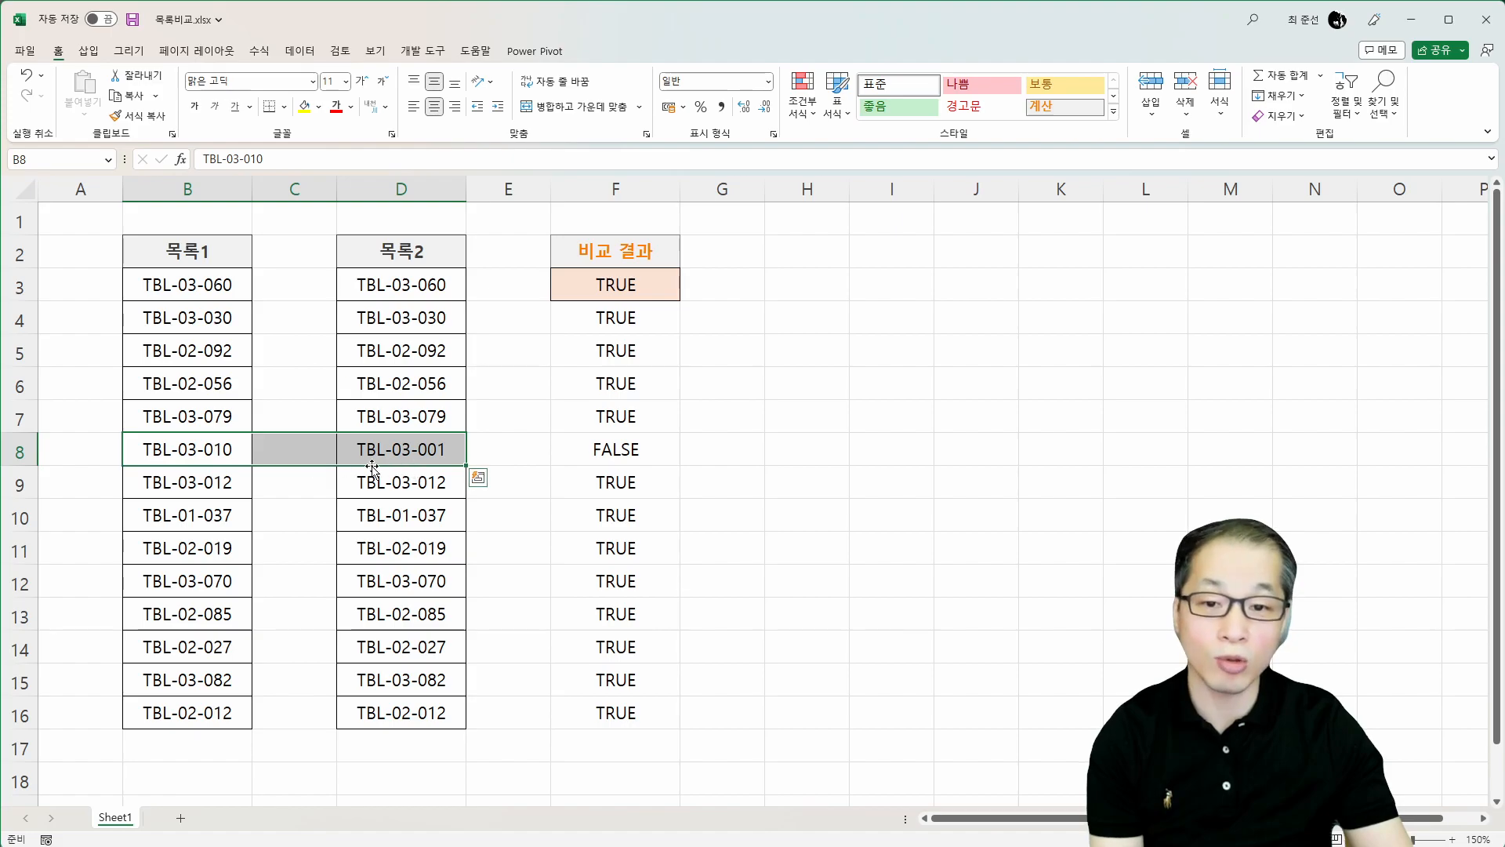
- Wrap the comparison in cell F3 in the N function, giving =N(B3:B16=D3:D16)
click(615, 287)
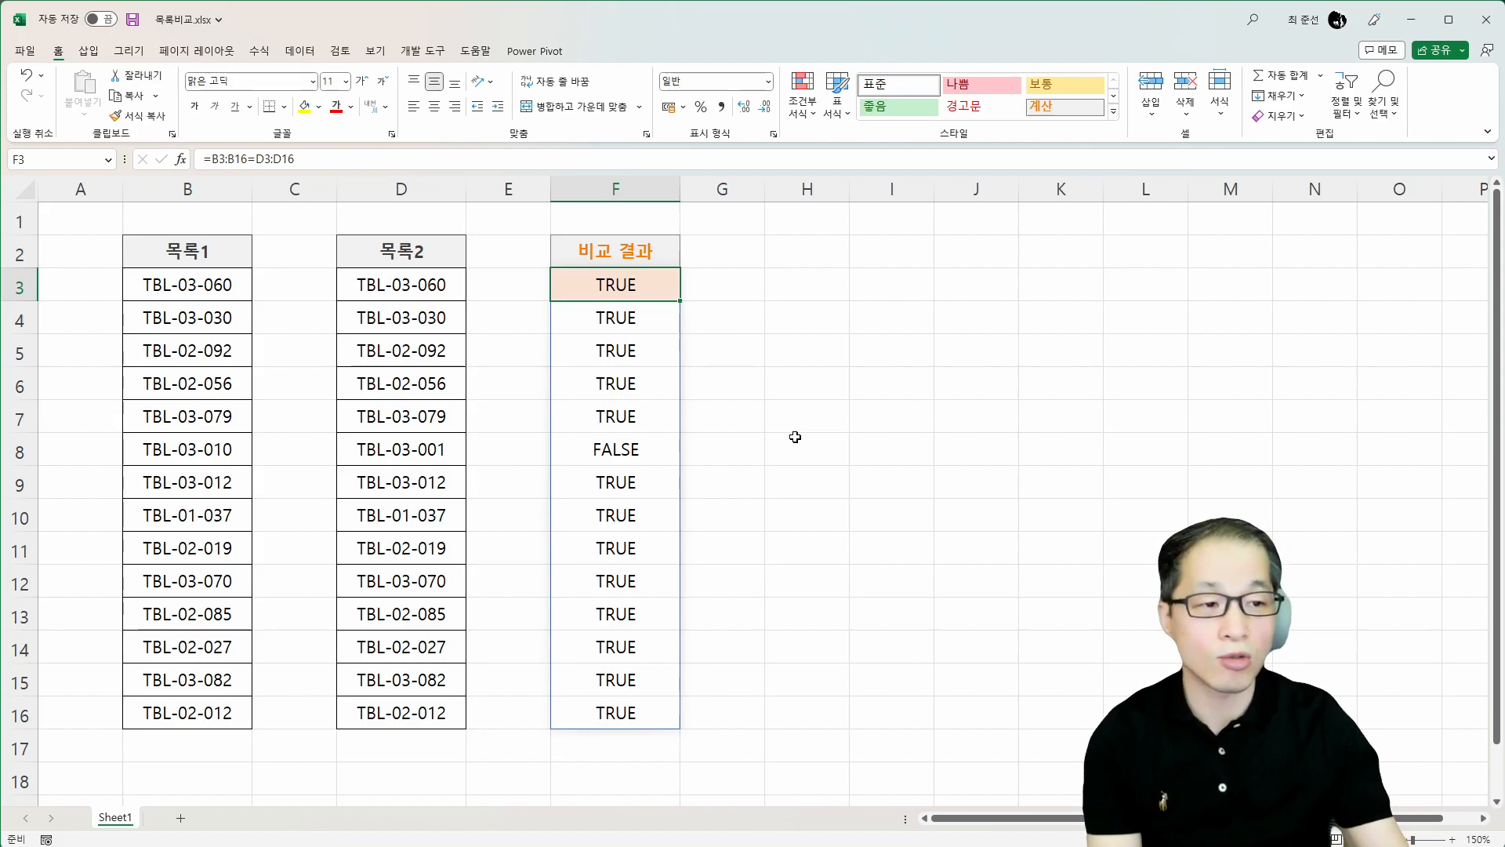
double_click(639, 278)
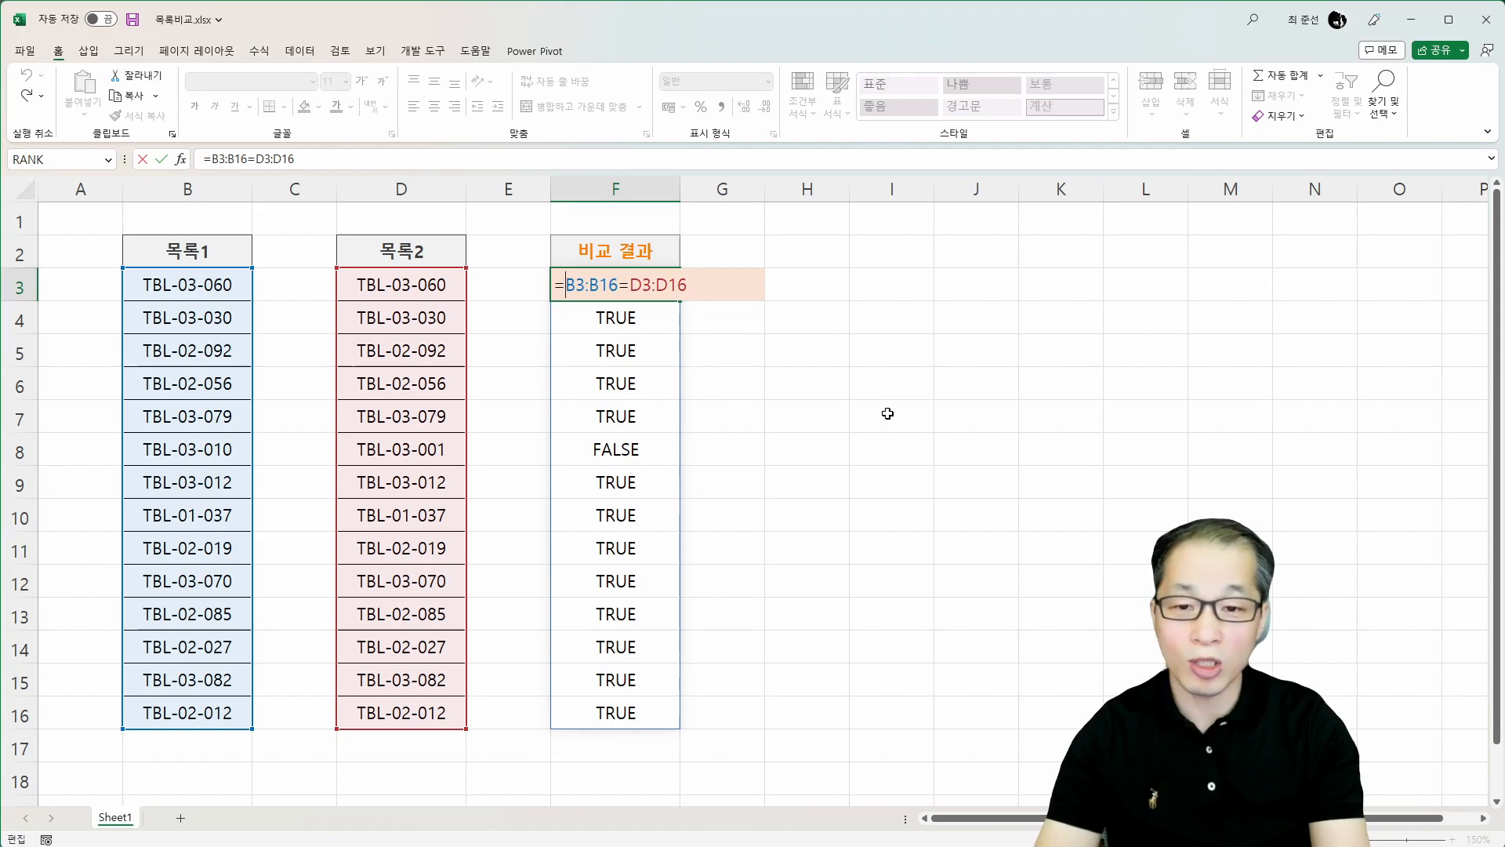
text(N()
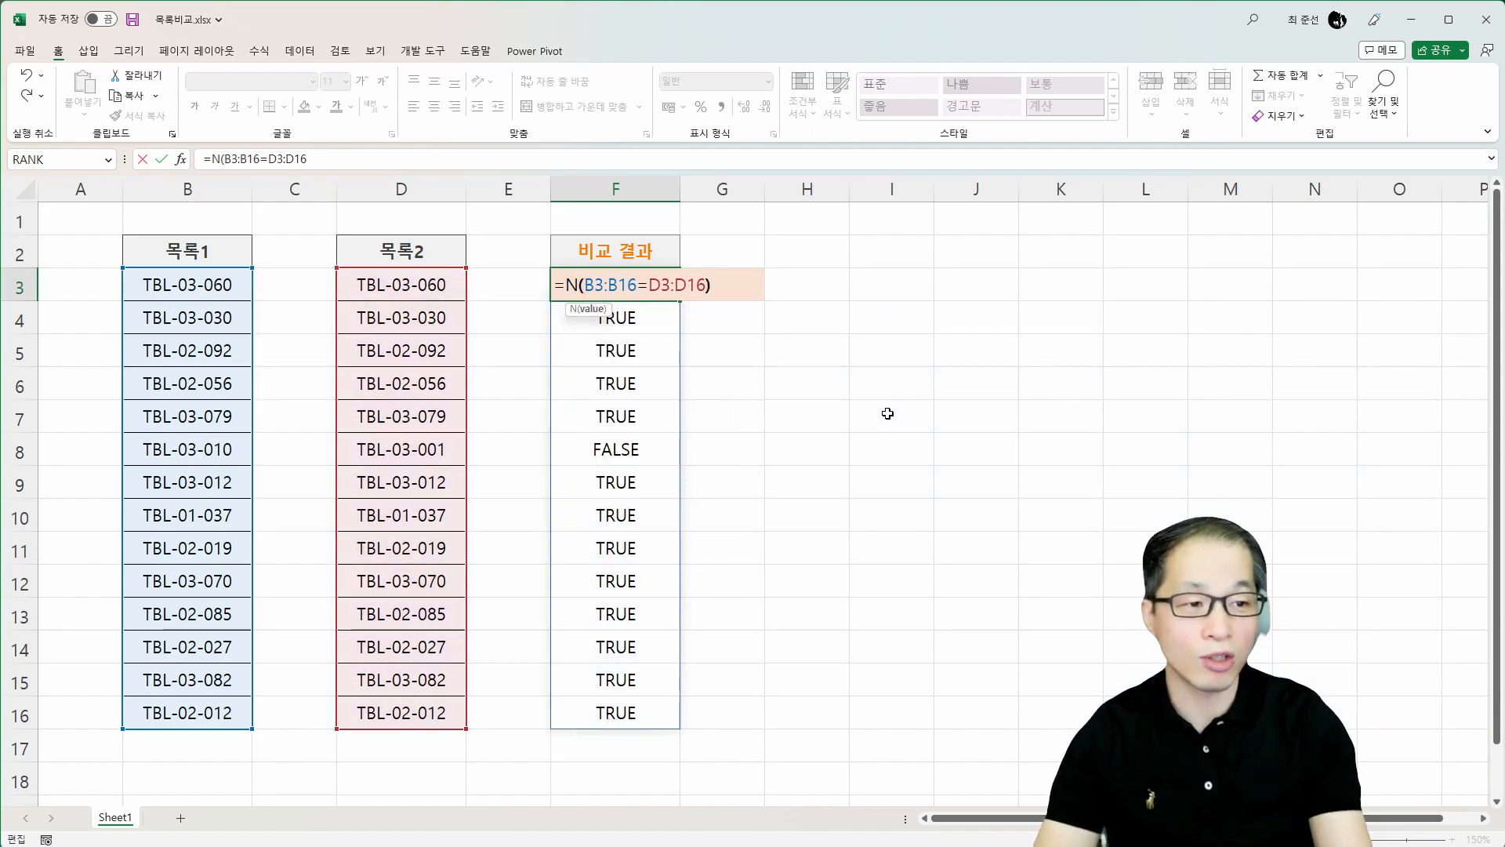
key(Return)
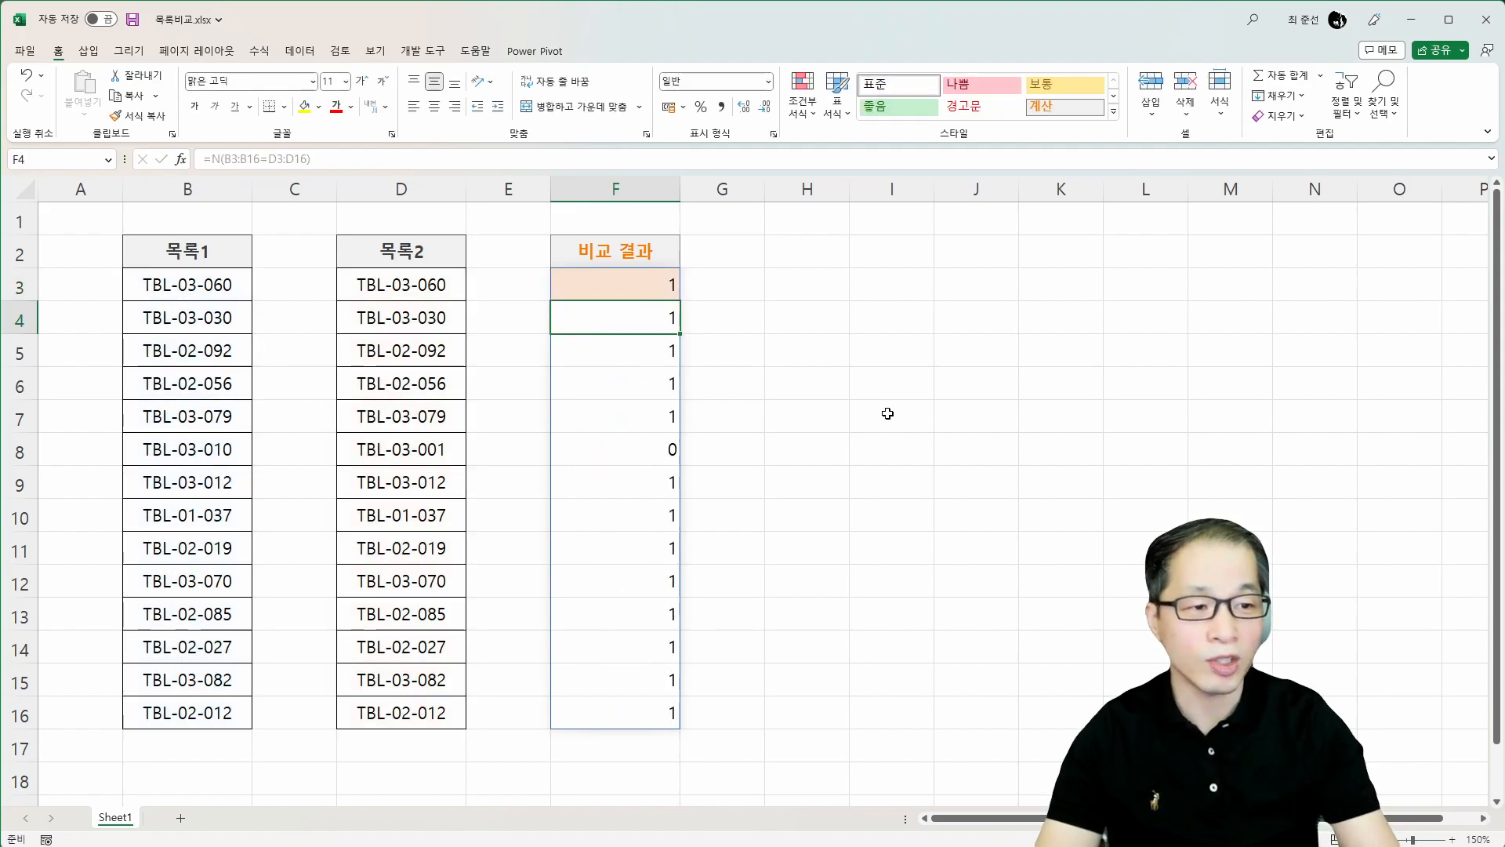
key(Up)
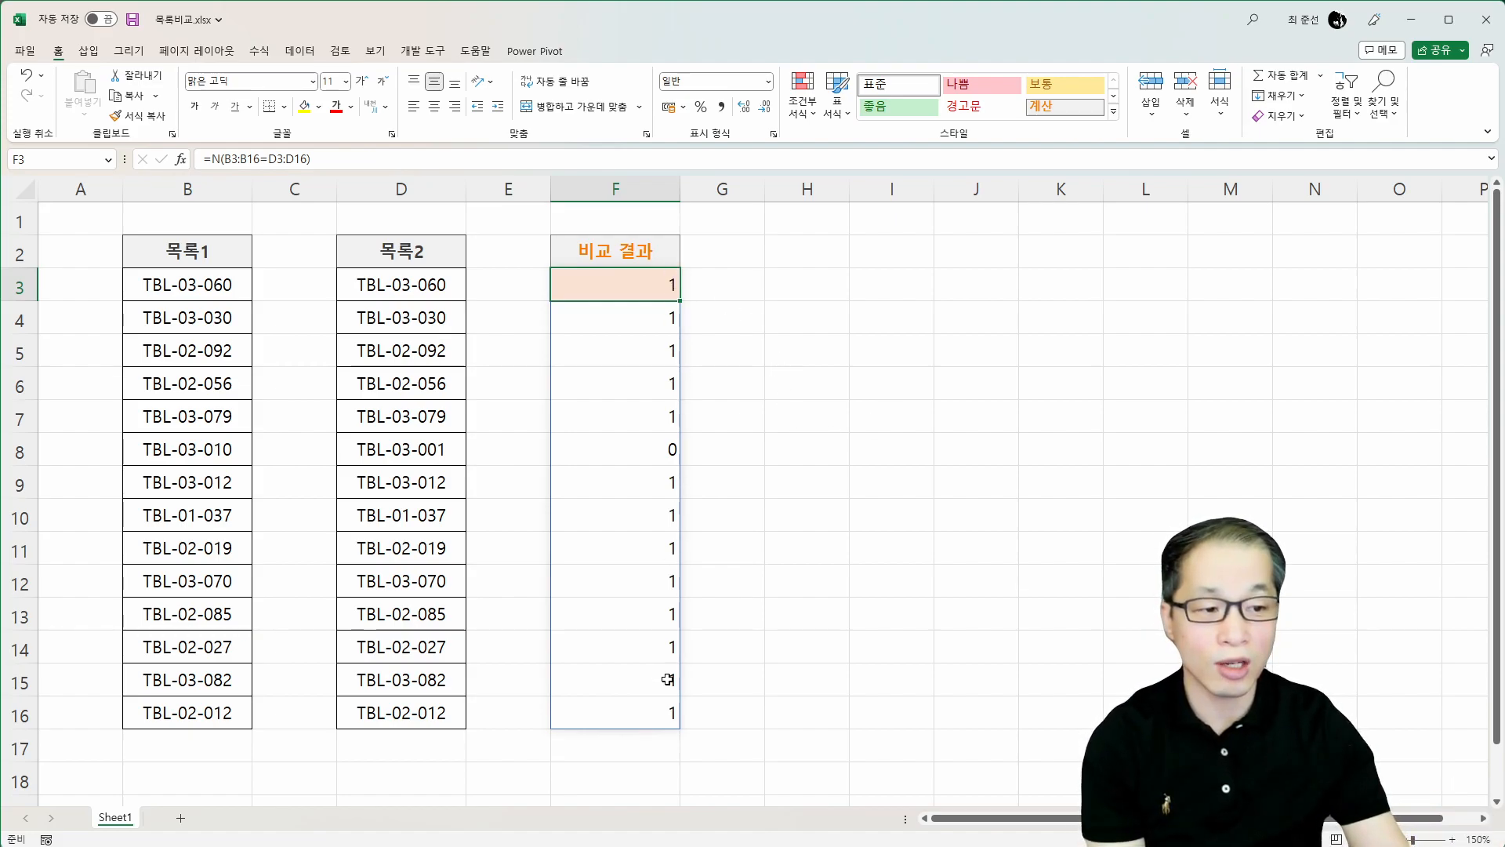
- Sum the matching rows in cell F3 by extending its formula to =SUM(N(B3:B16=D3:D16))
double_click(609, 295)
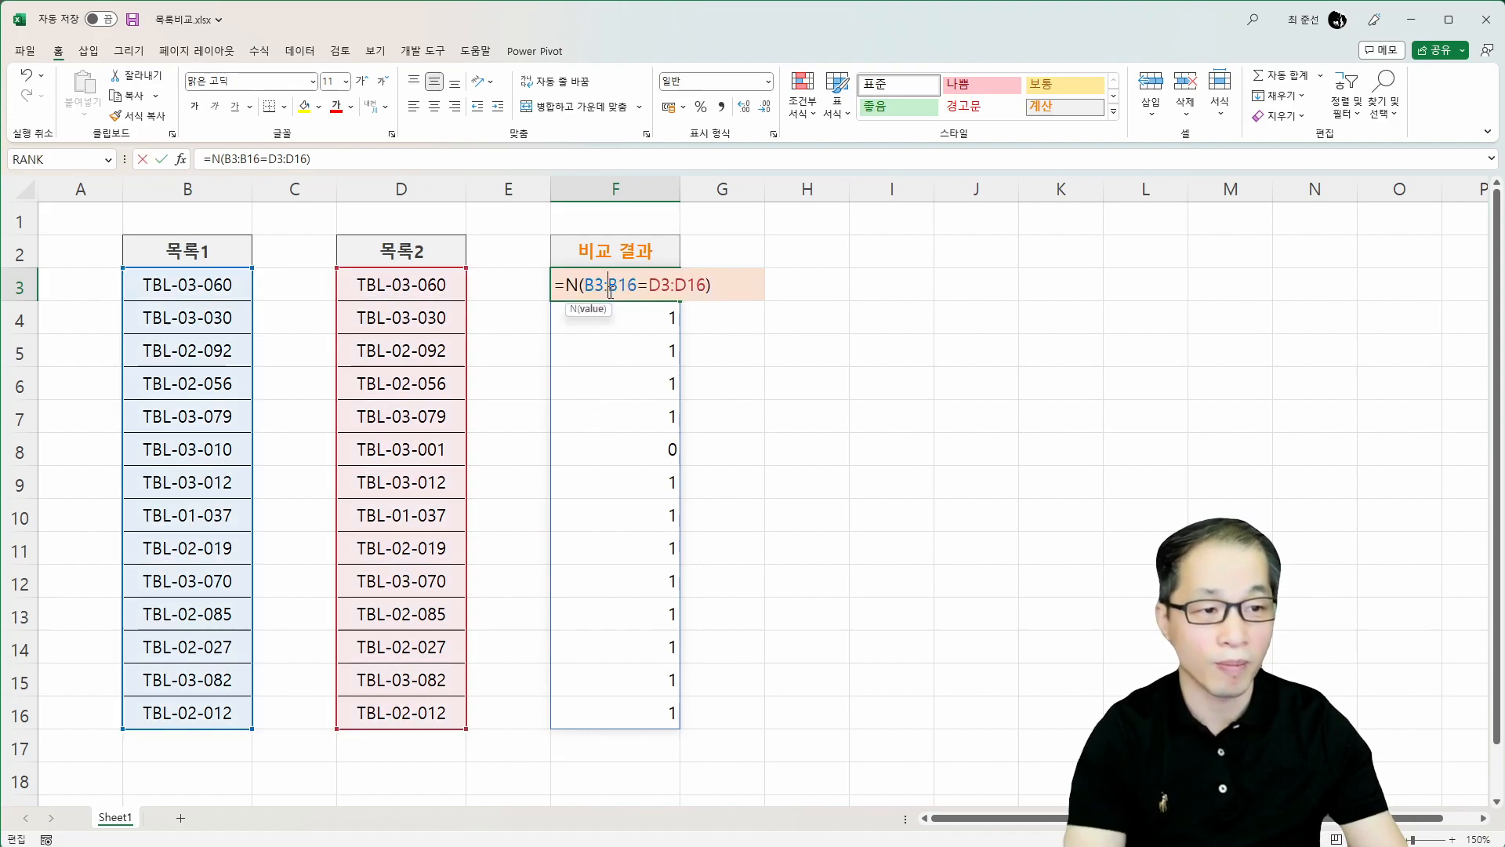
text(SUM()
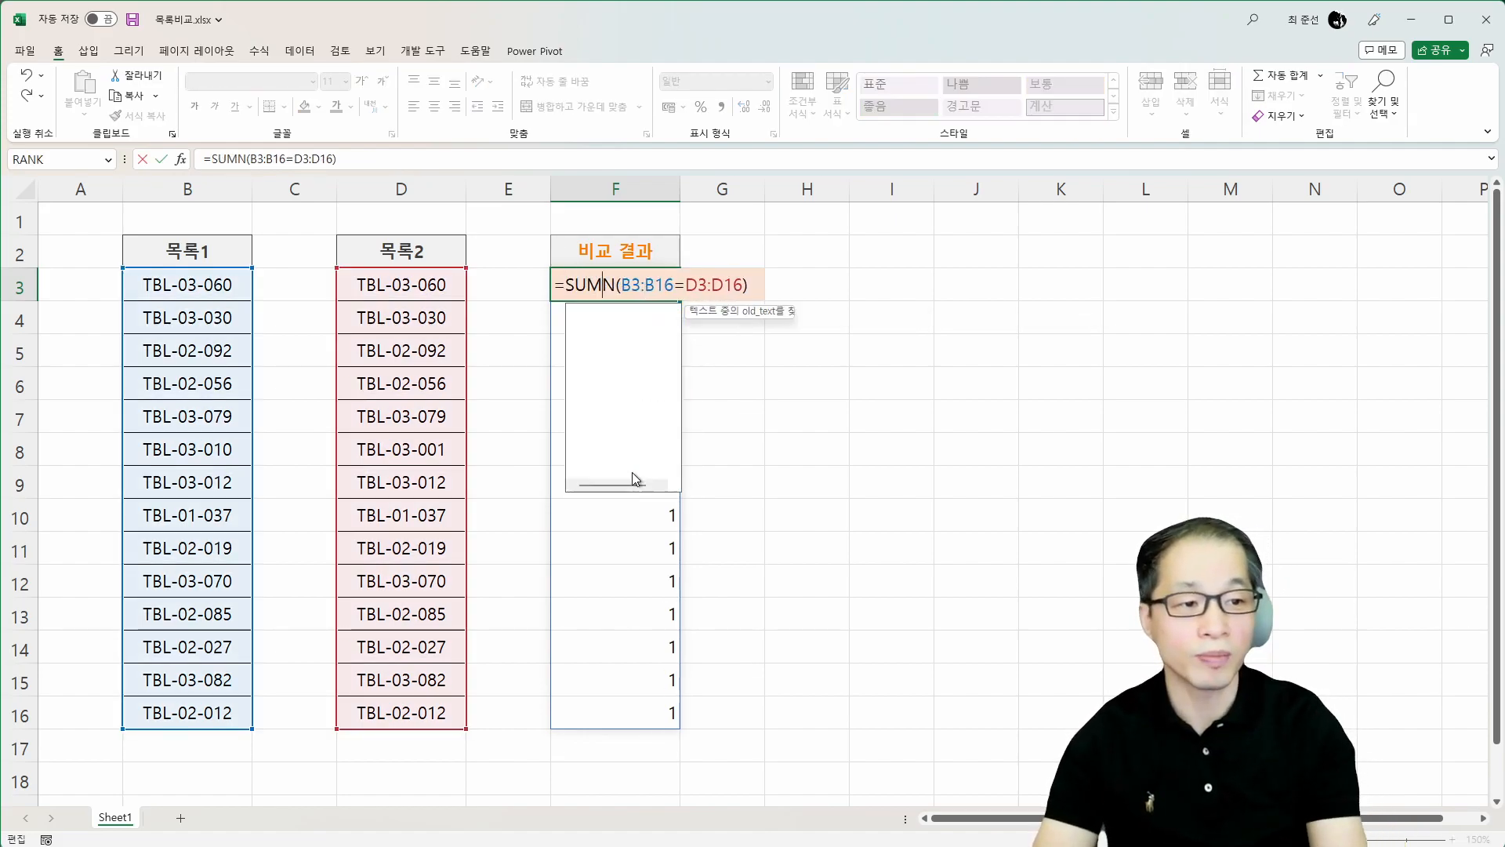
text())
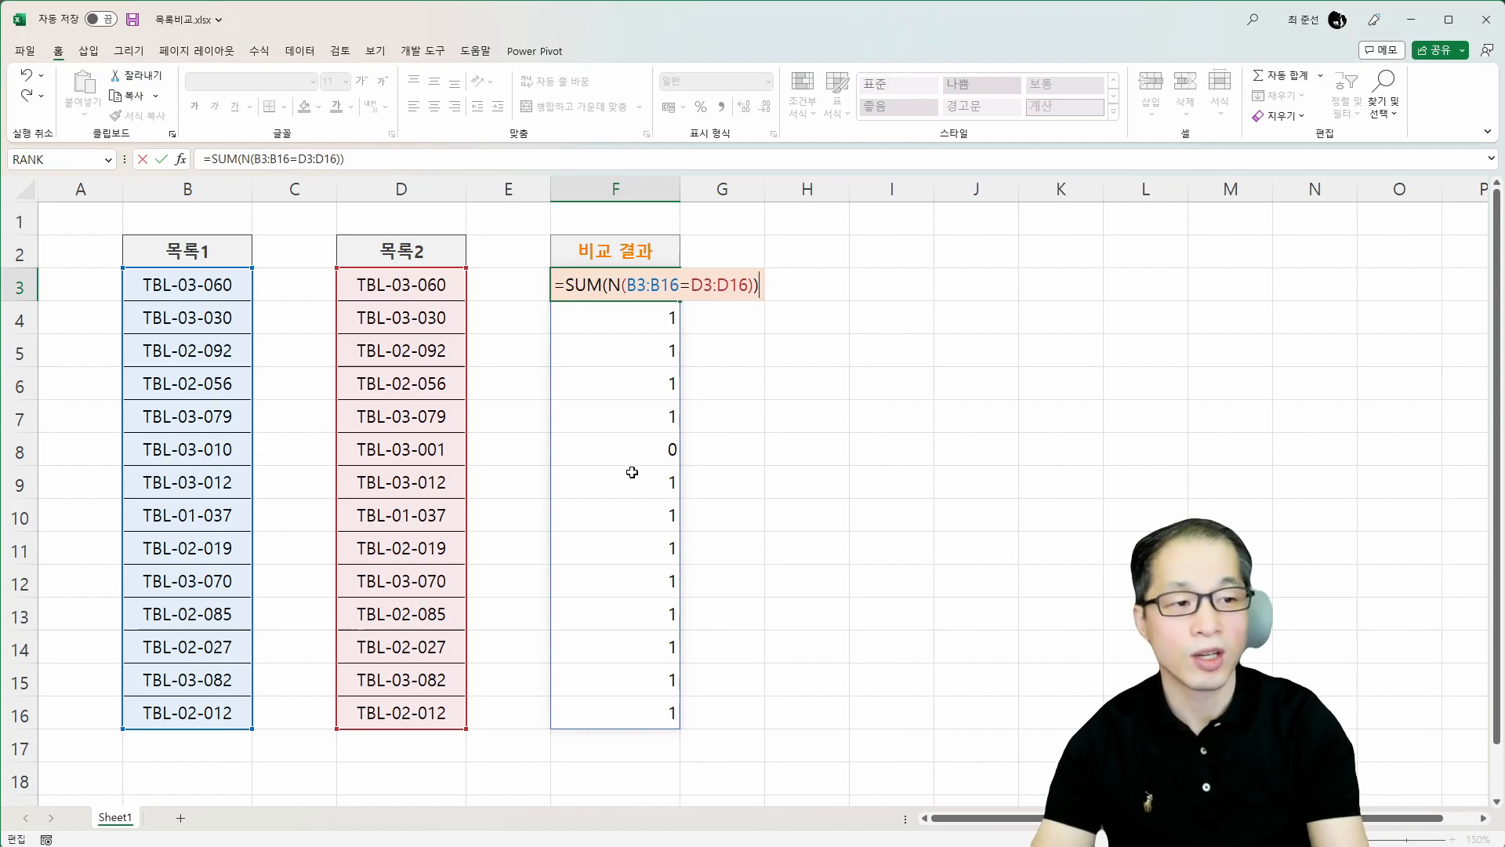
key(Return)
key(Up)
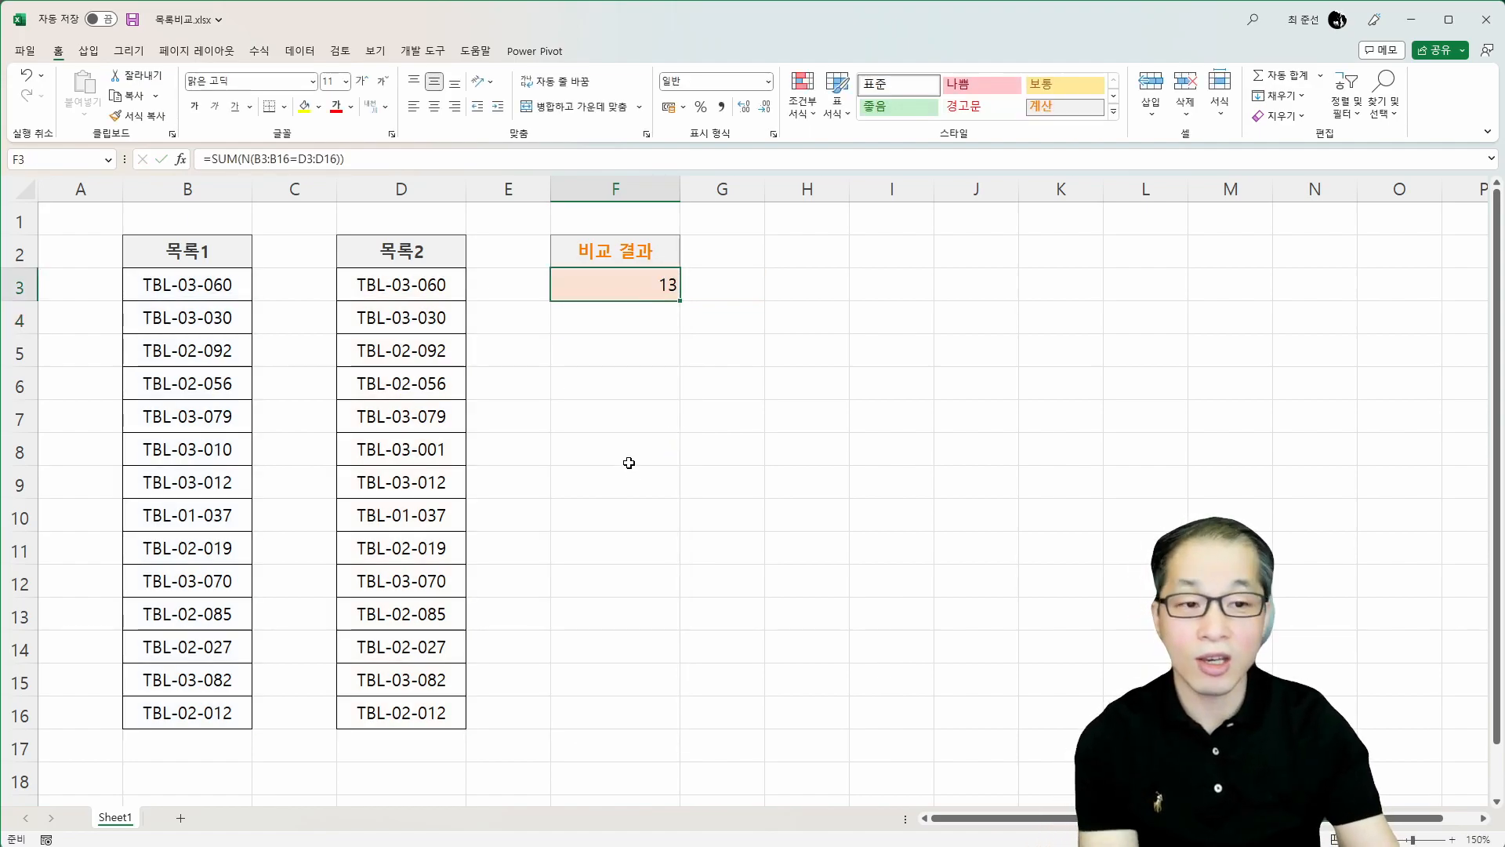
- Compare the match total in F3 with the list's item count, using =SUM(N(B3:B16=D3:D16))=COUNTA(D3:D16)
drag(423, 288, 418, 713)
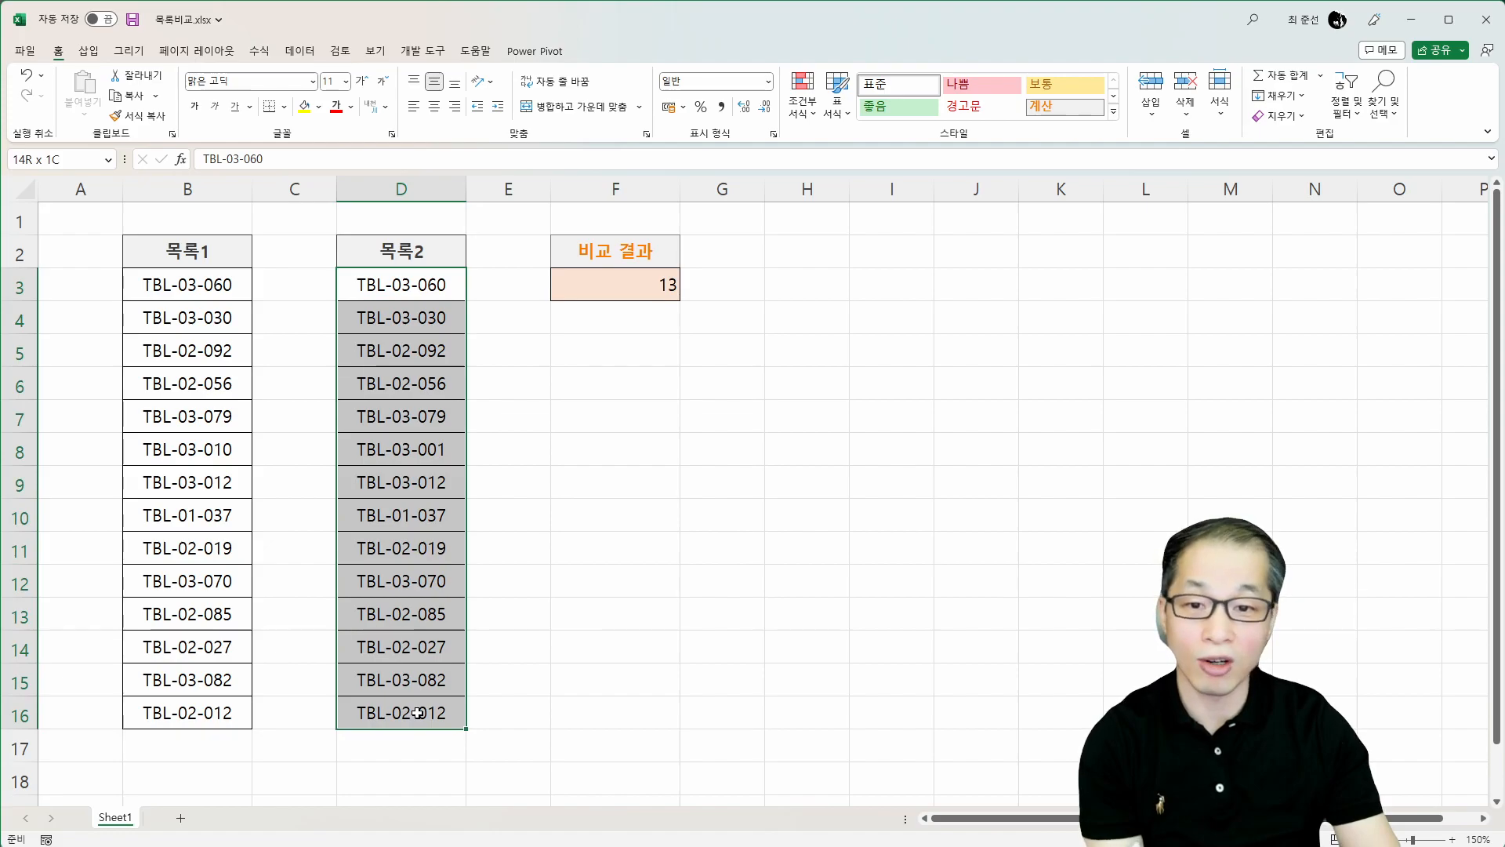
drag(418, 713, 418, 712)
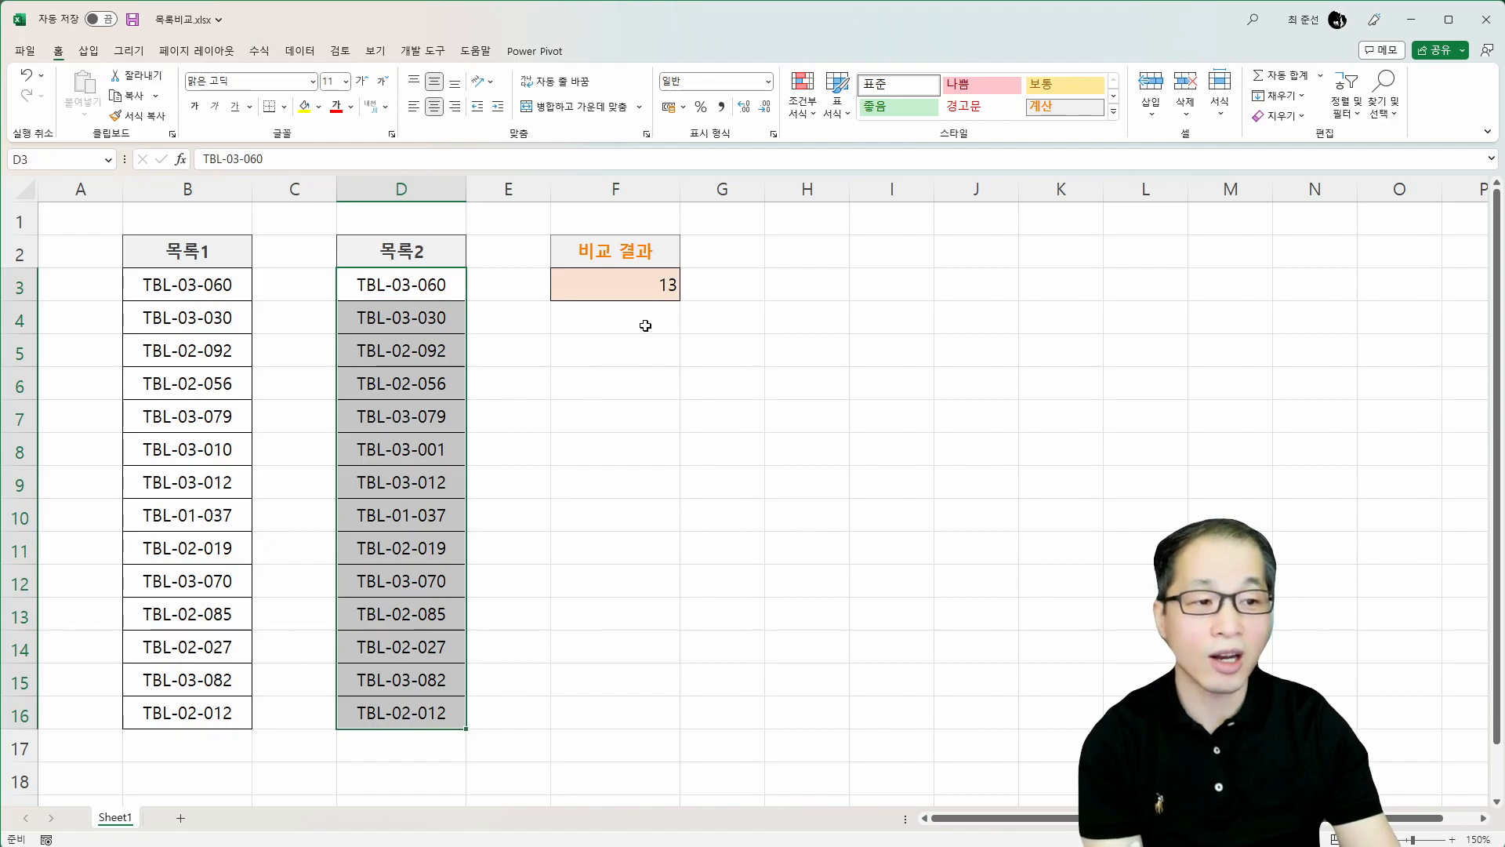
double_click(659, 288)
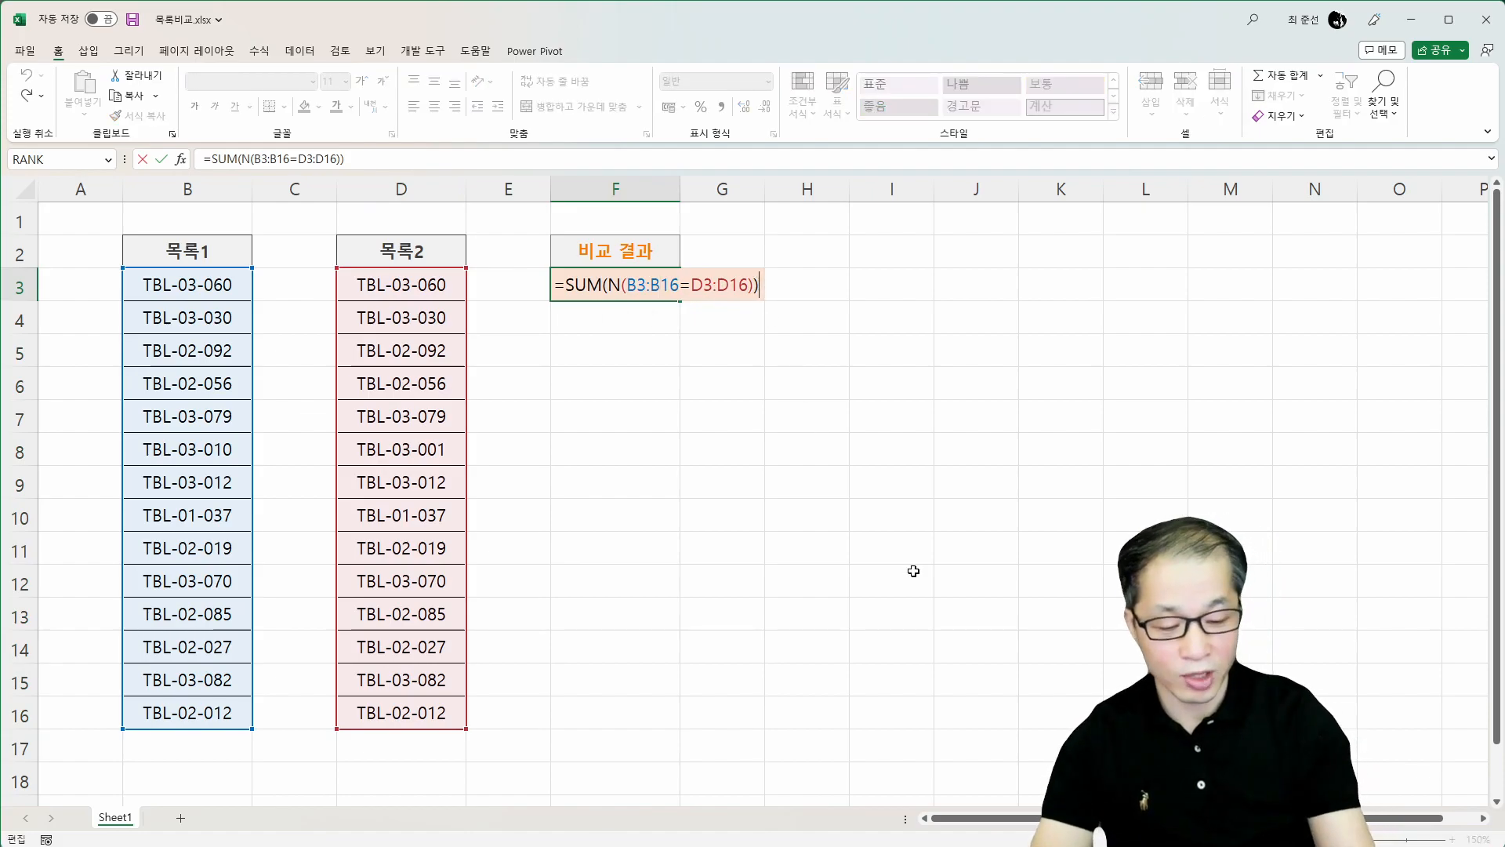
text(=COUNTA()
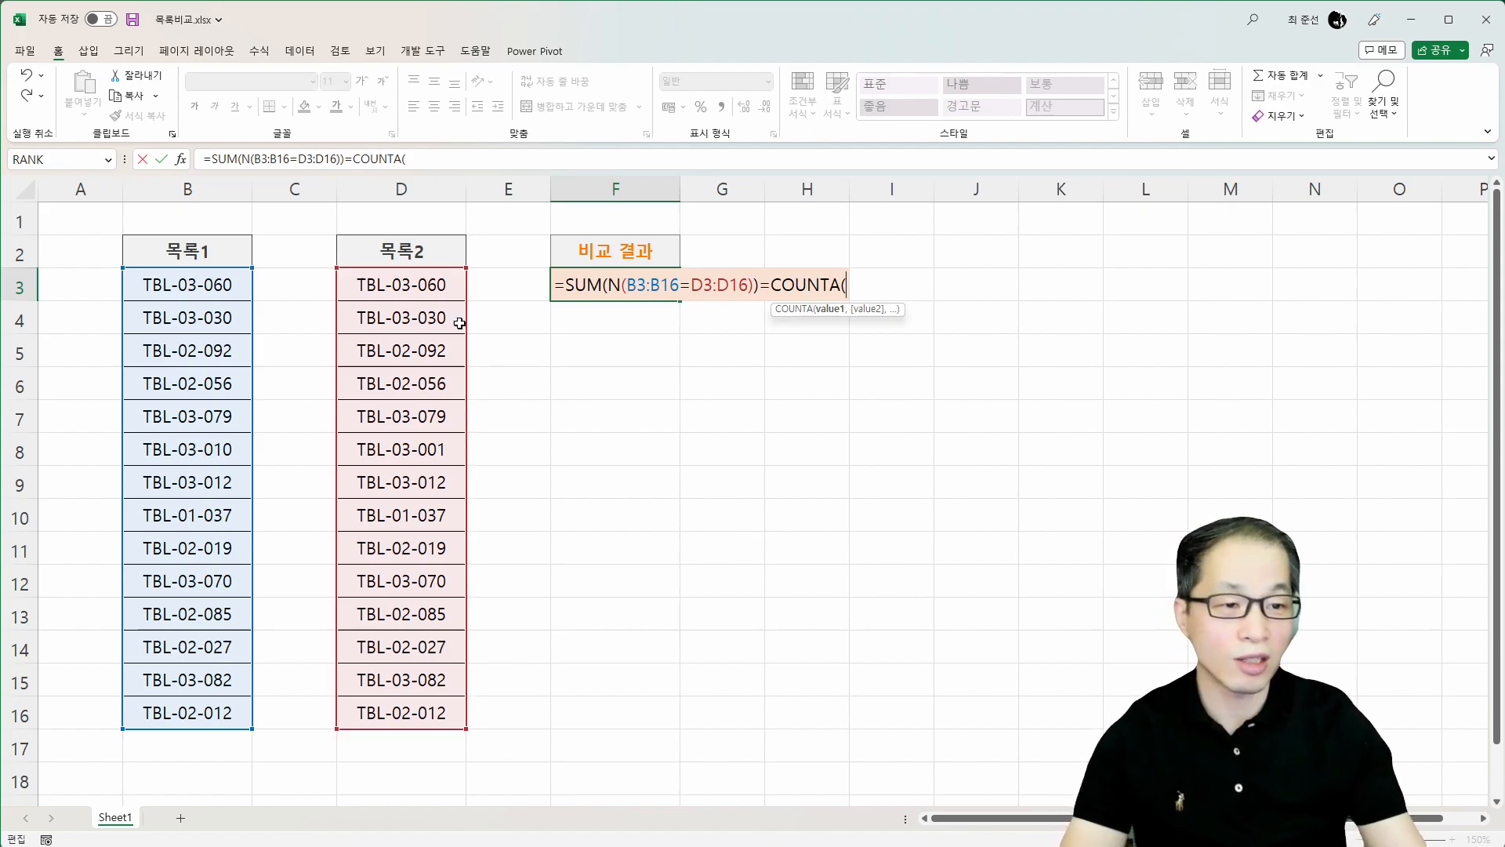
drag(400, 286, 406, 718)
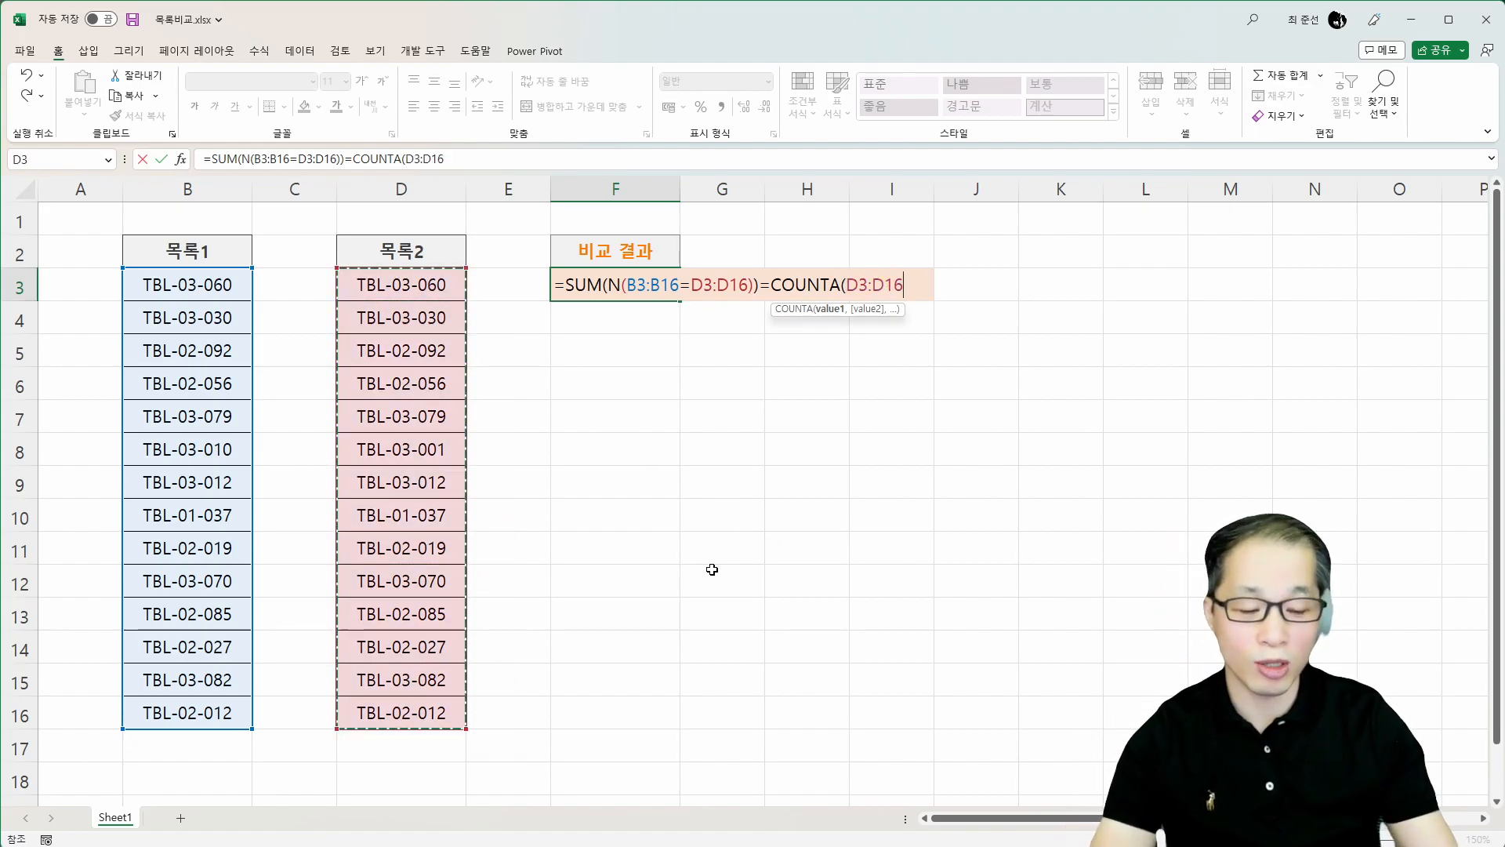
text())
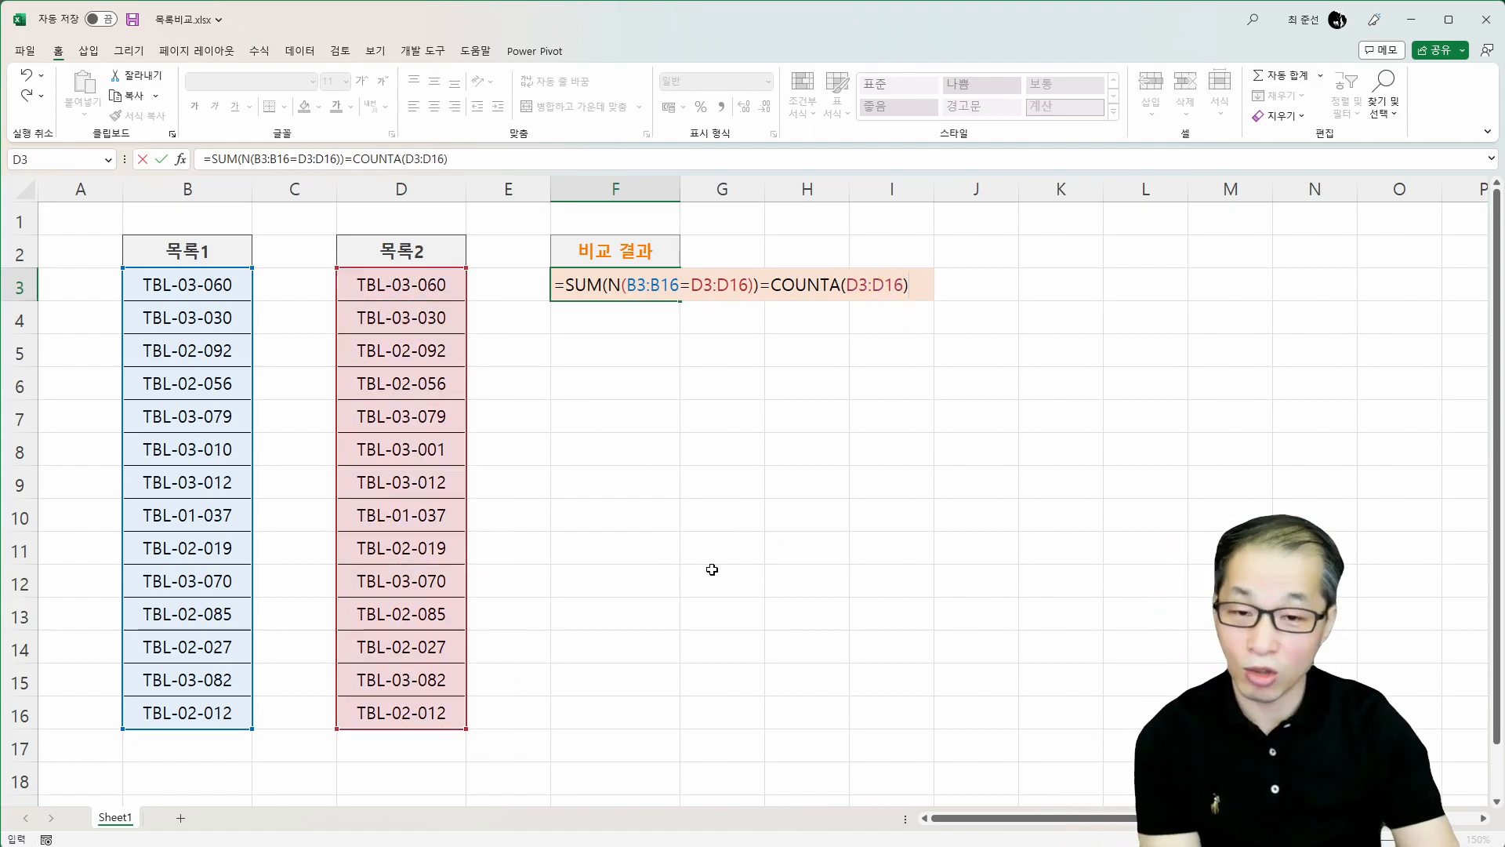
key(Return)
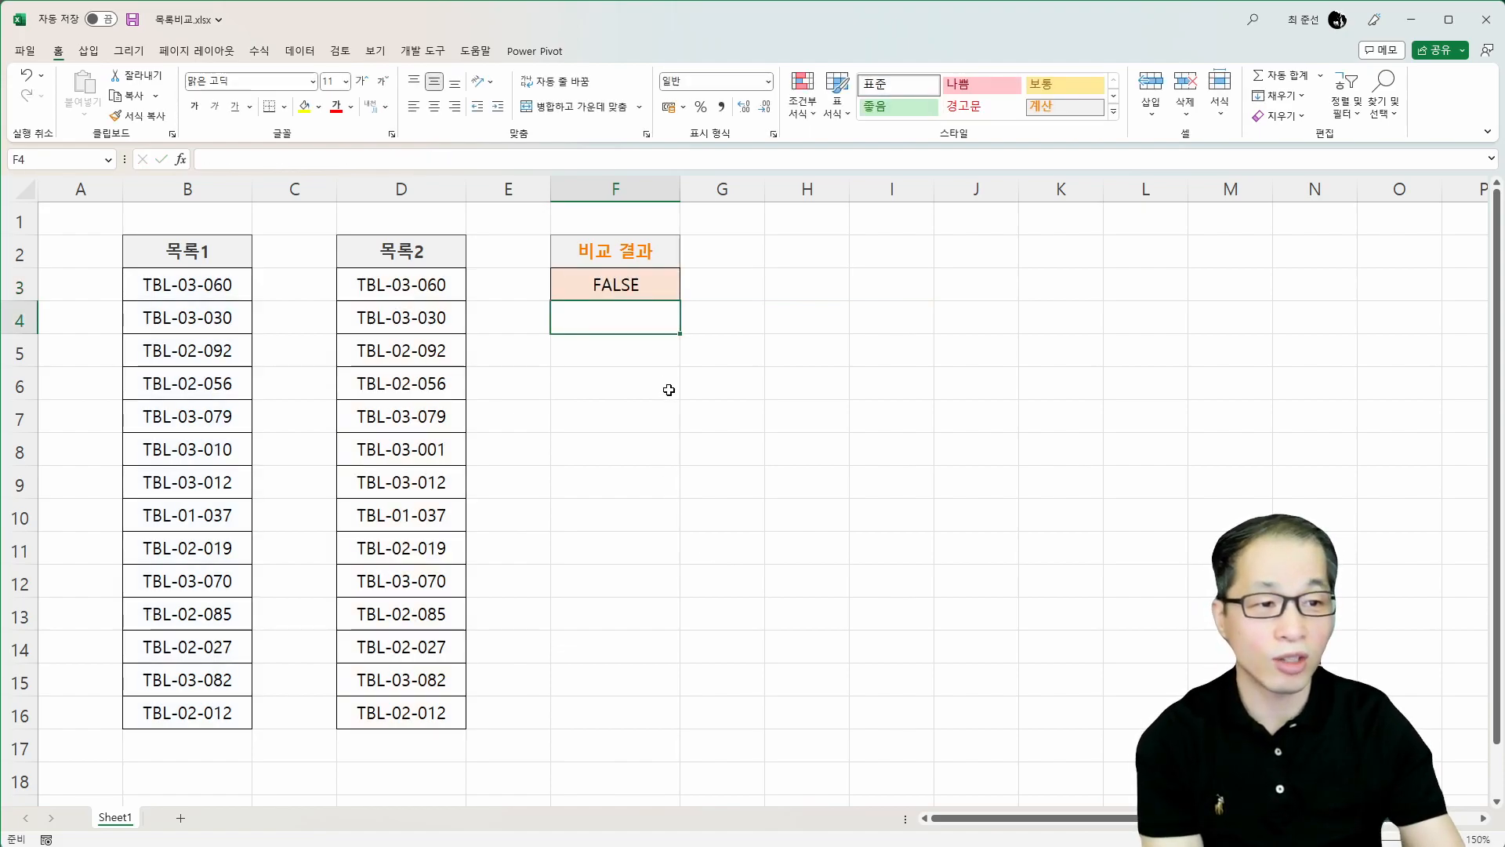
click(655, 290)
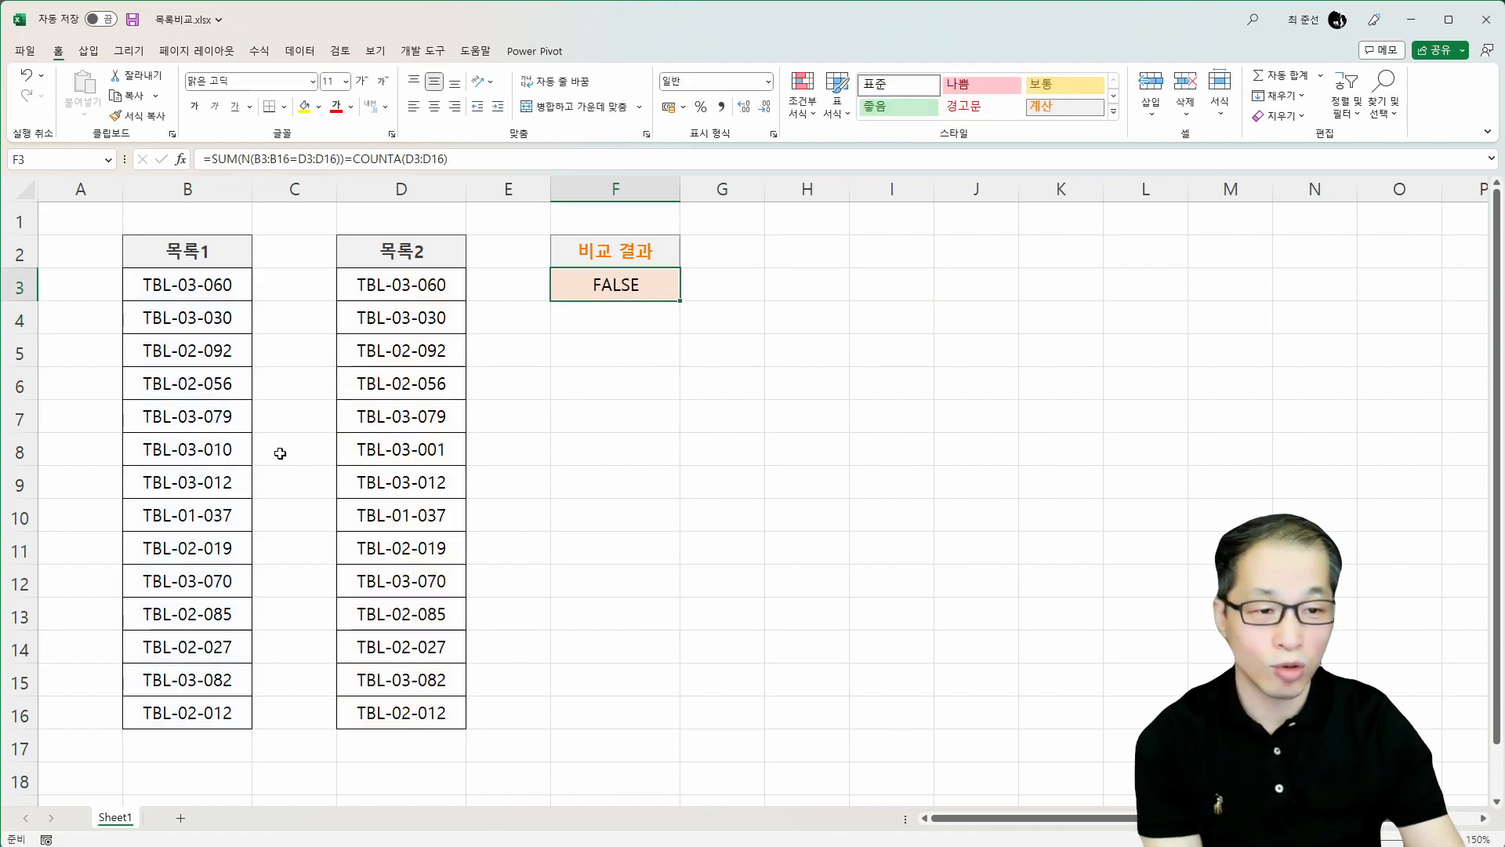
- Test the F3 formula by copying TBL-03-010 from B8 into D8, and undo the paste
click(233, 443)
click(402, 443)
click(206, 453)
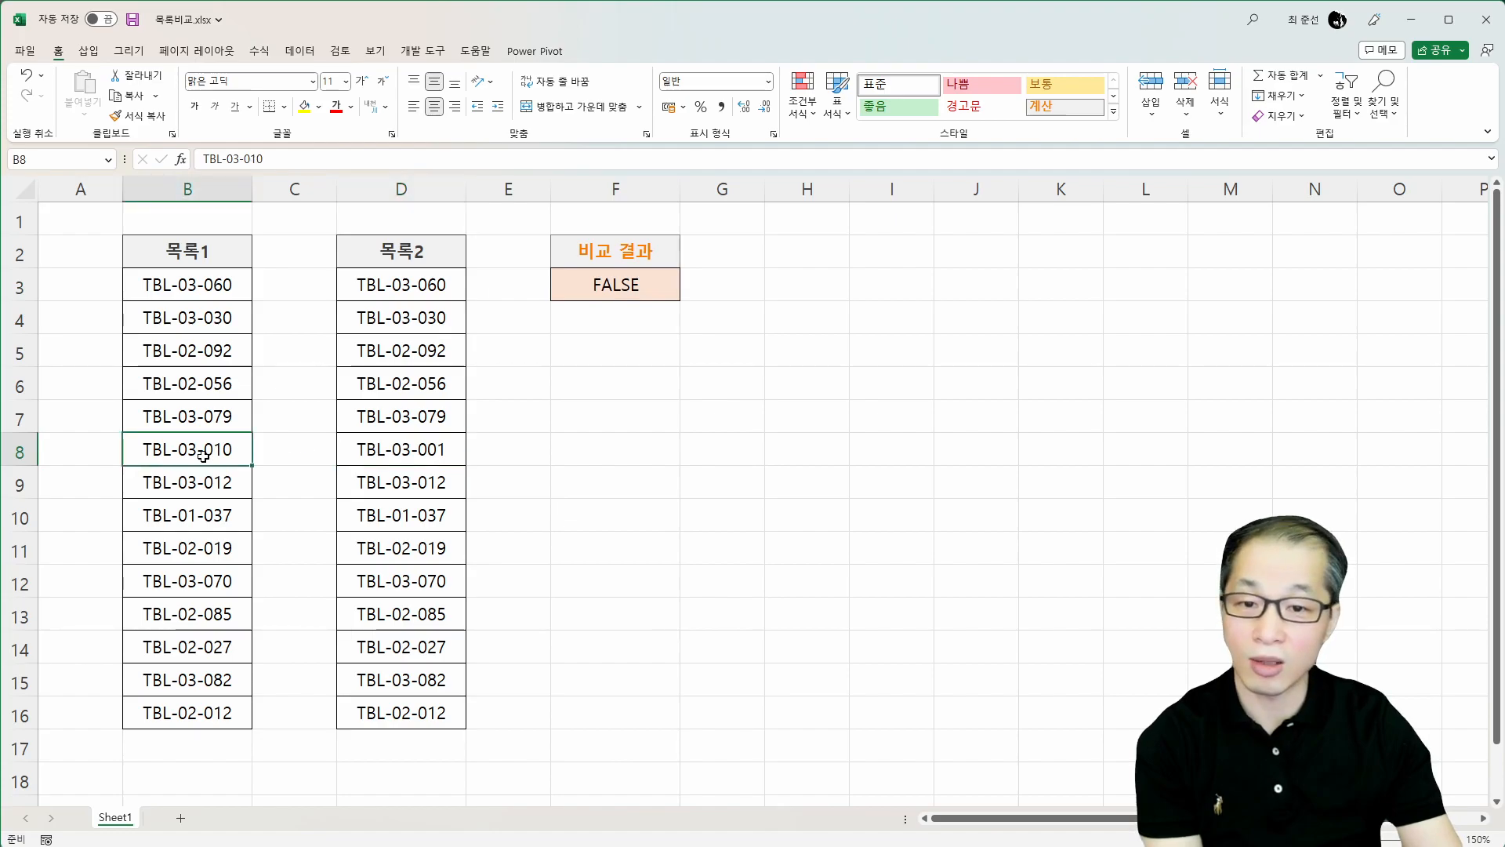
click(433, 448)
text(TBL-03-010)
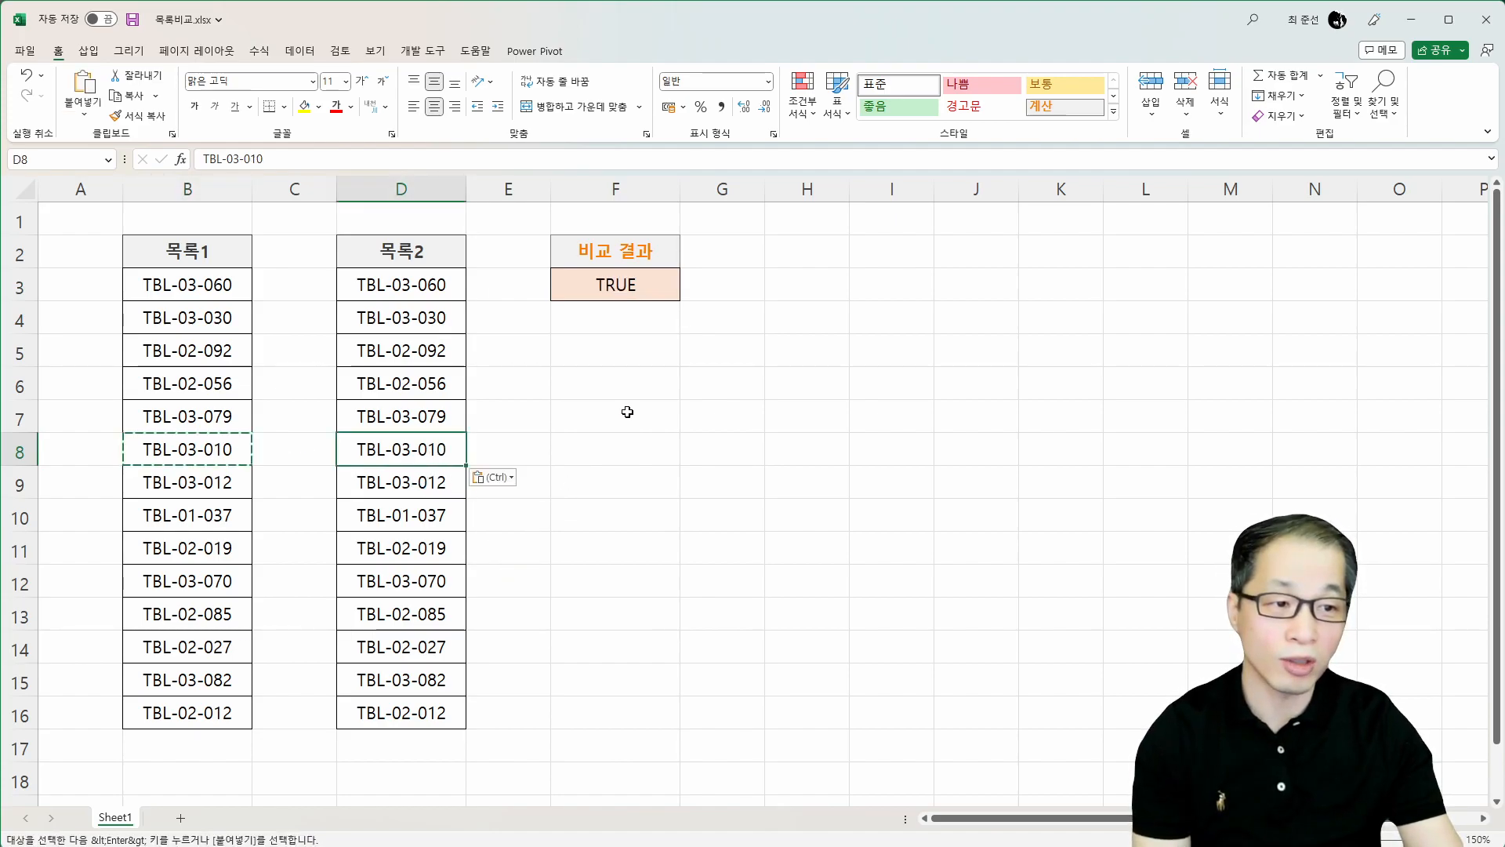
click(657, 288)
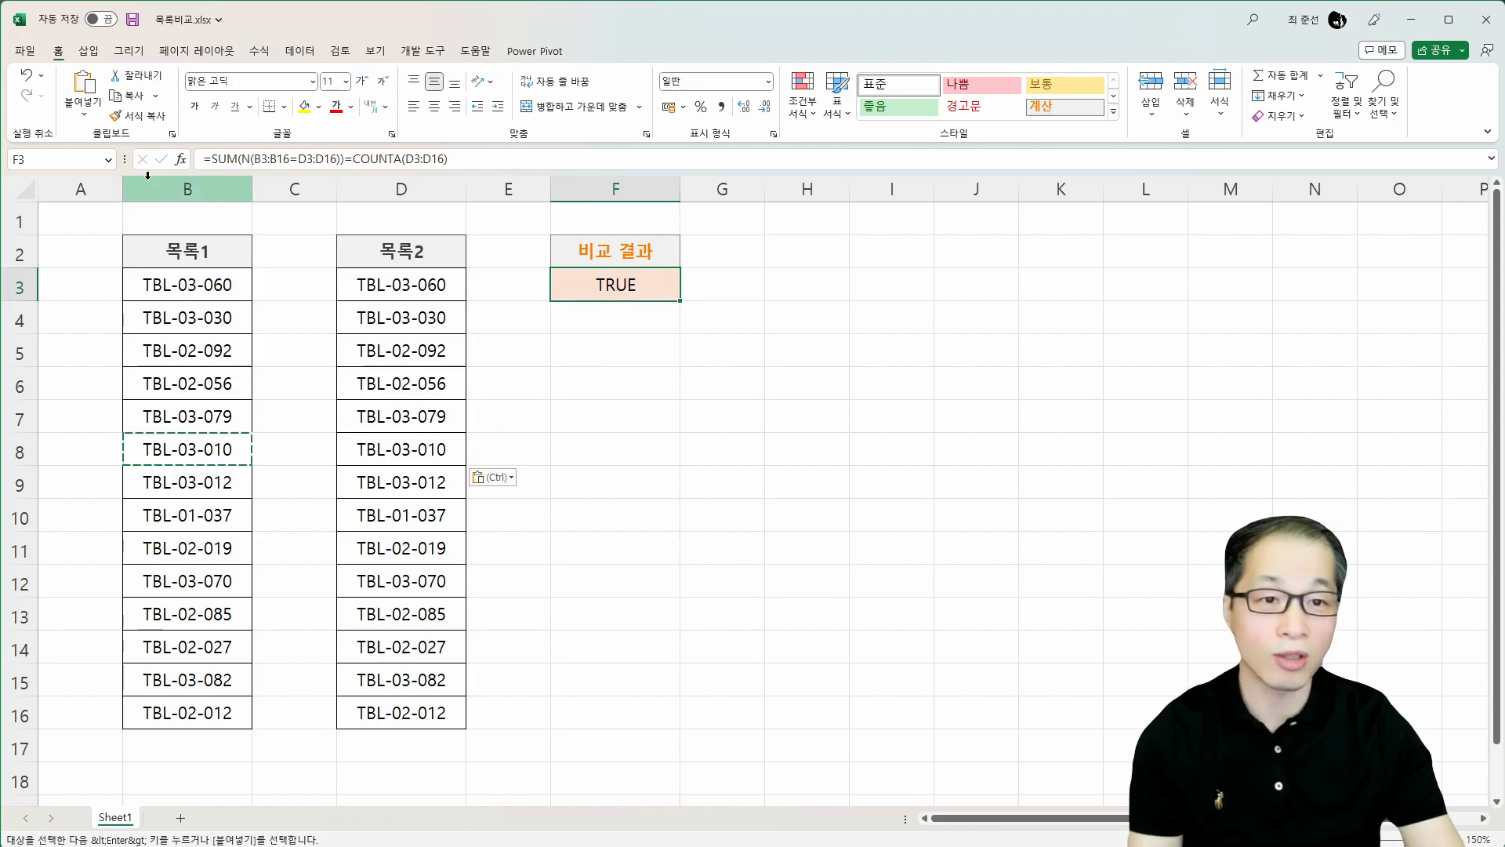
click(31, 78)
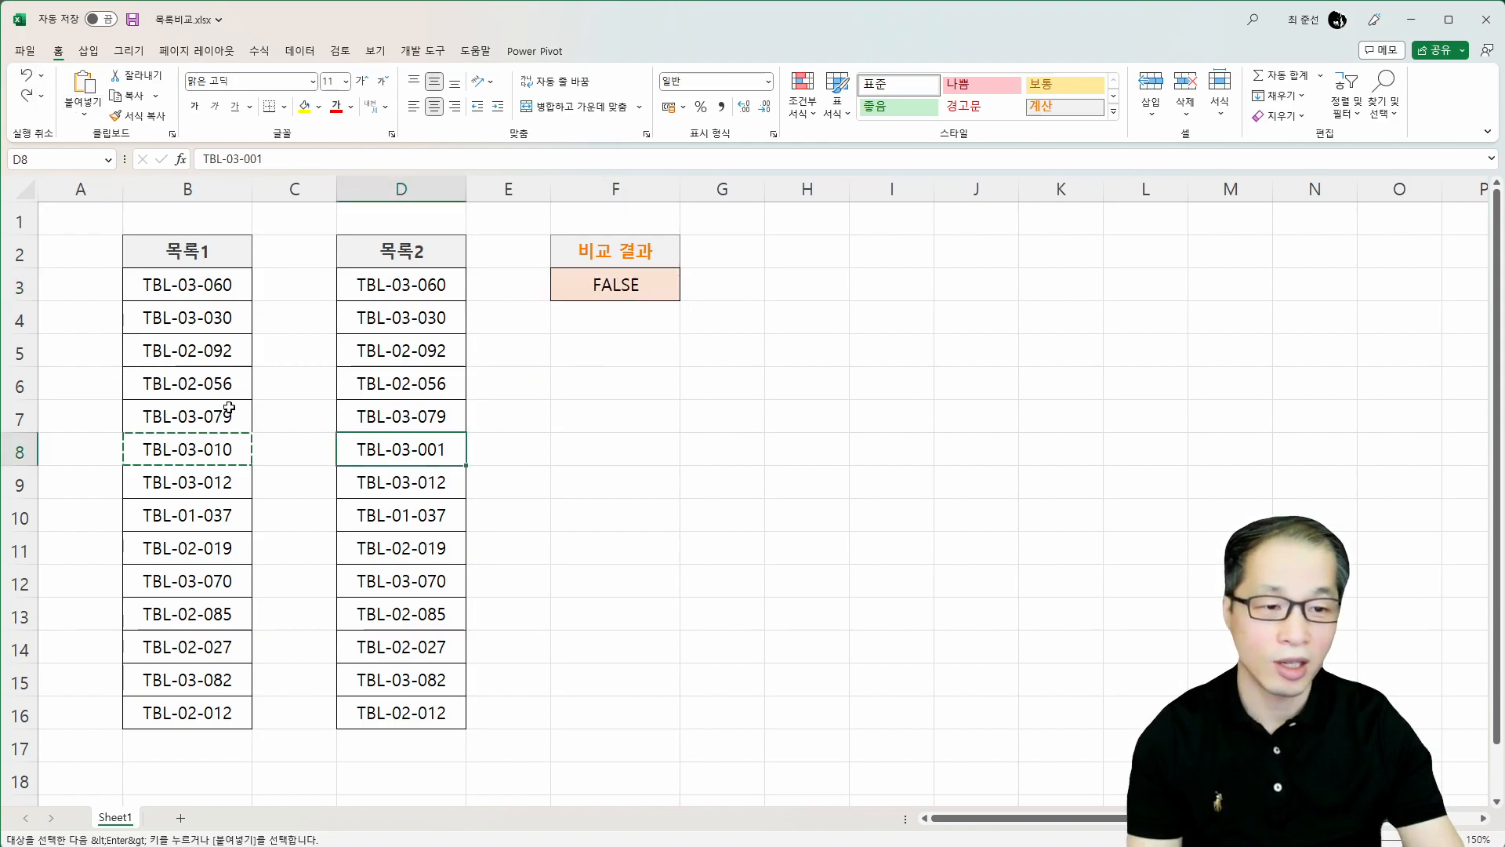
- Replace the formula in F3 with =COUNTIF(B3:B16, D3:D16) to count each 목록2 item in 목록1
click(662, 294)
key(Escape)
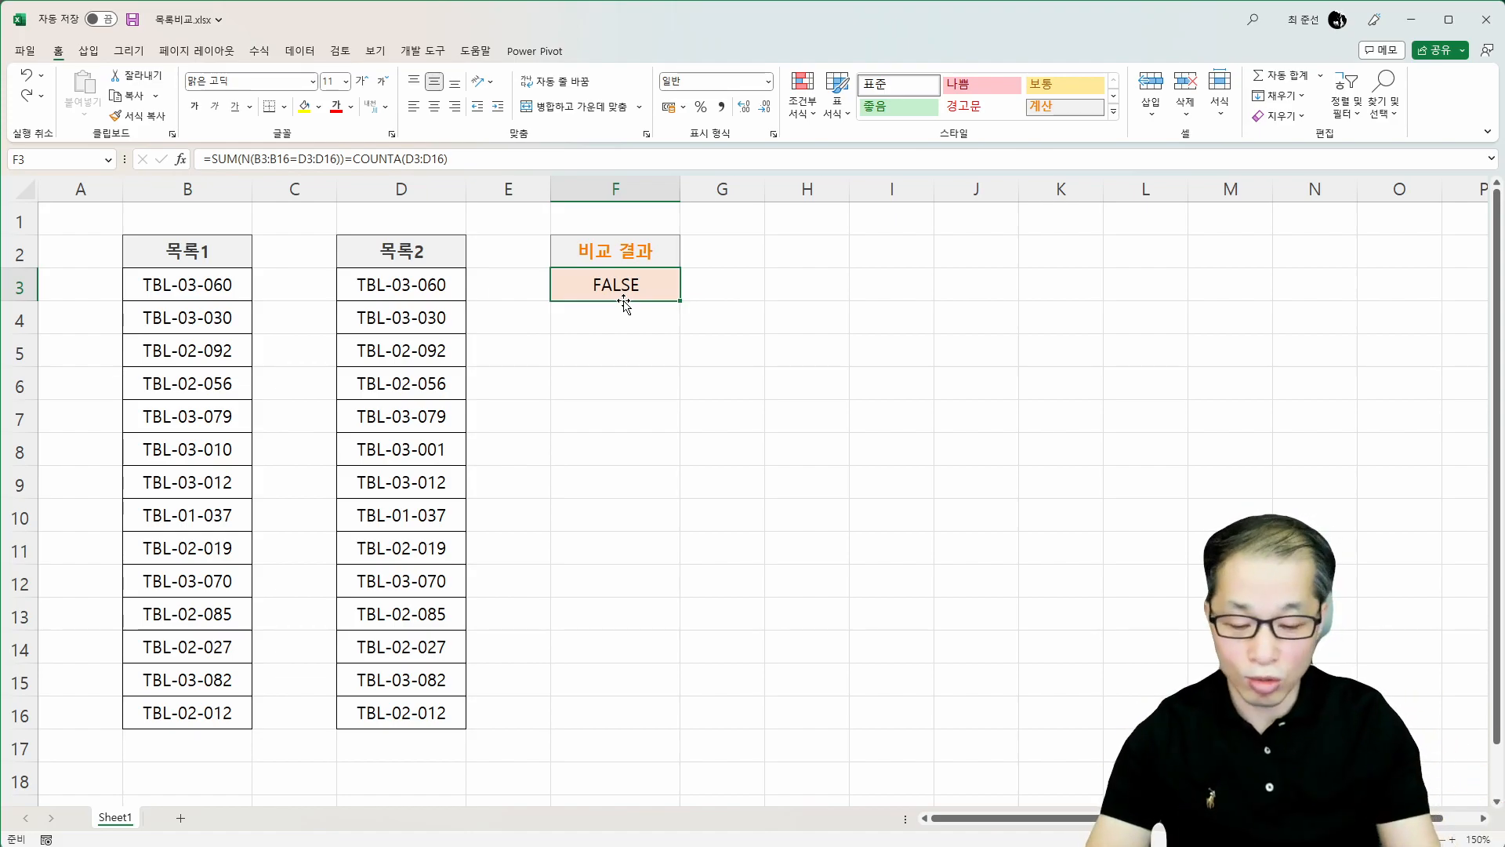
key(Delete)
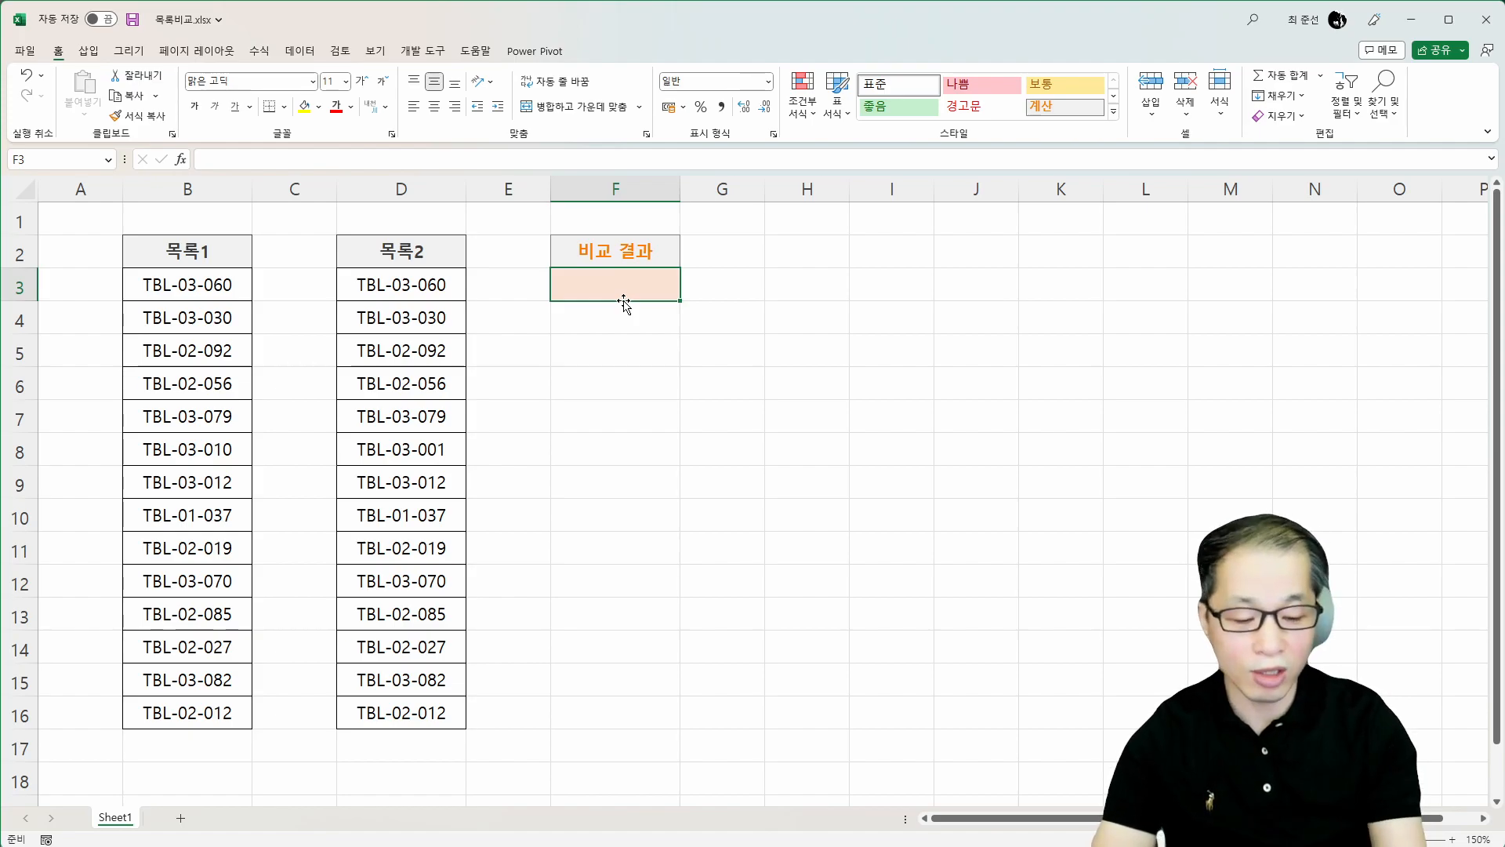
text(=COUNTIF)
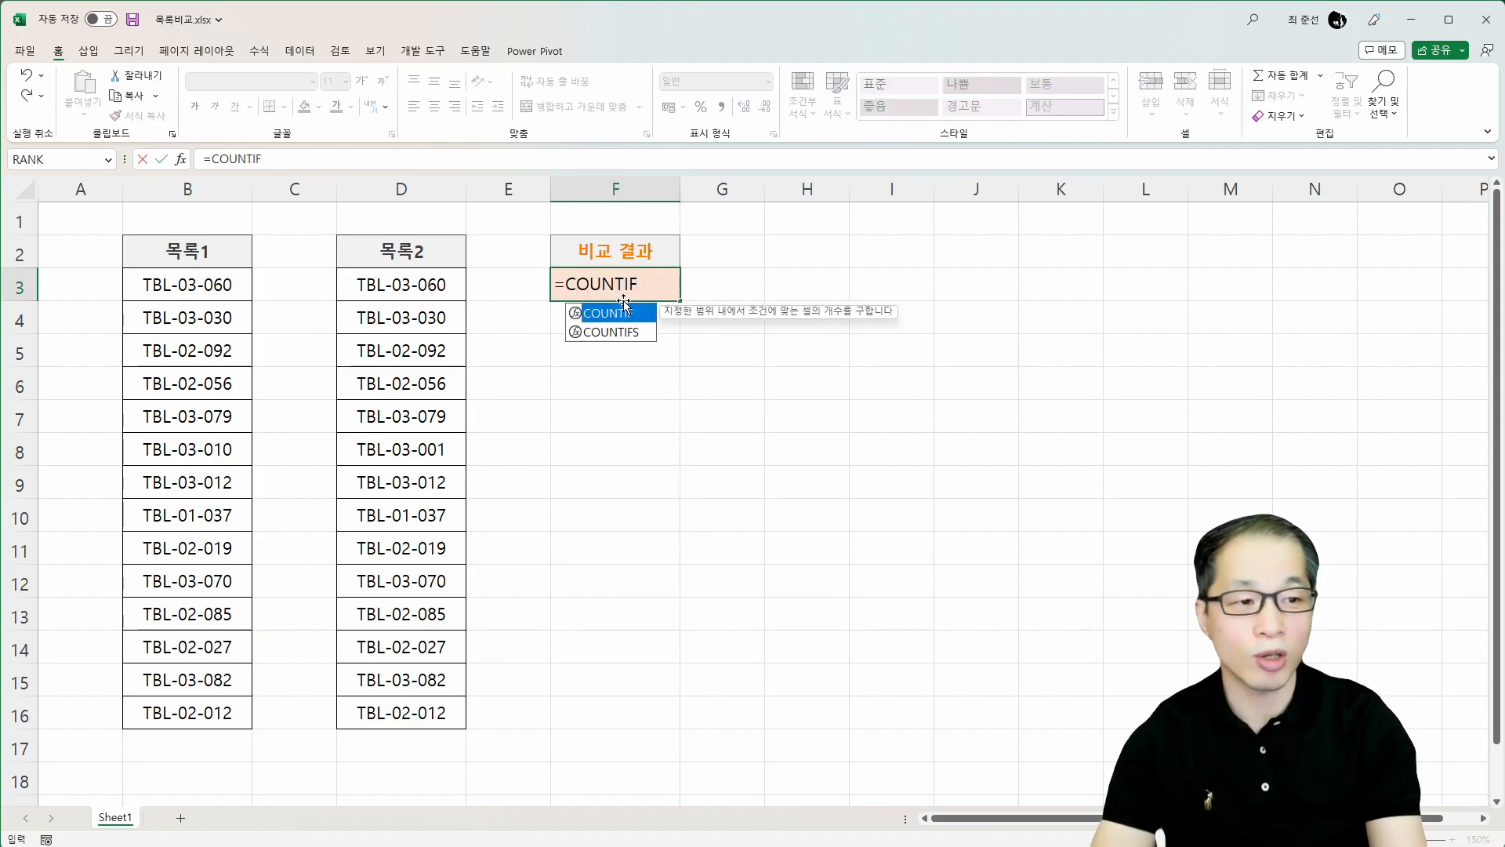
text(()
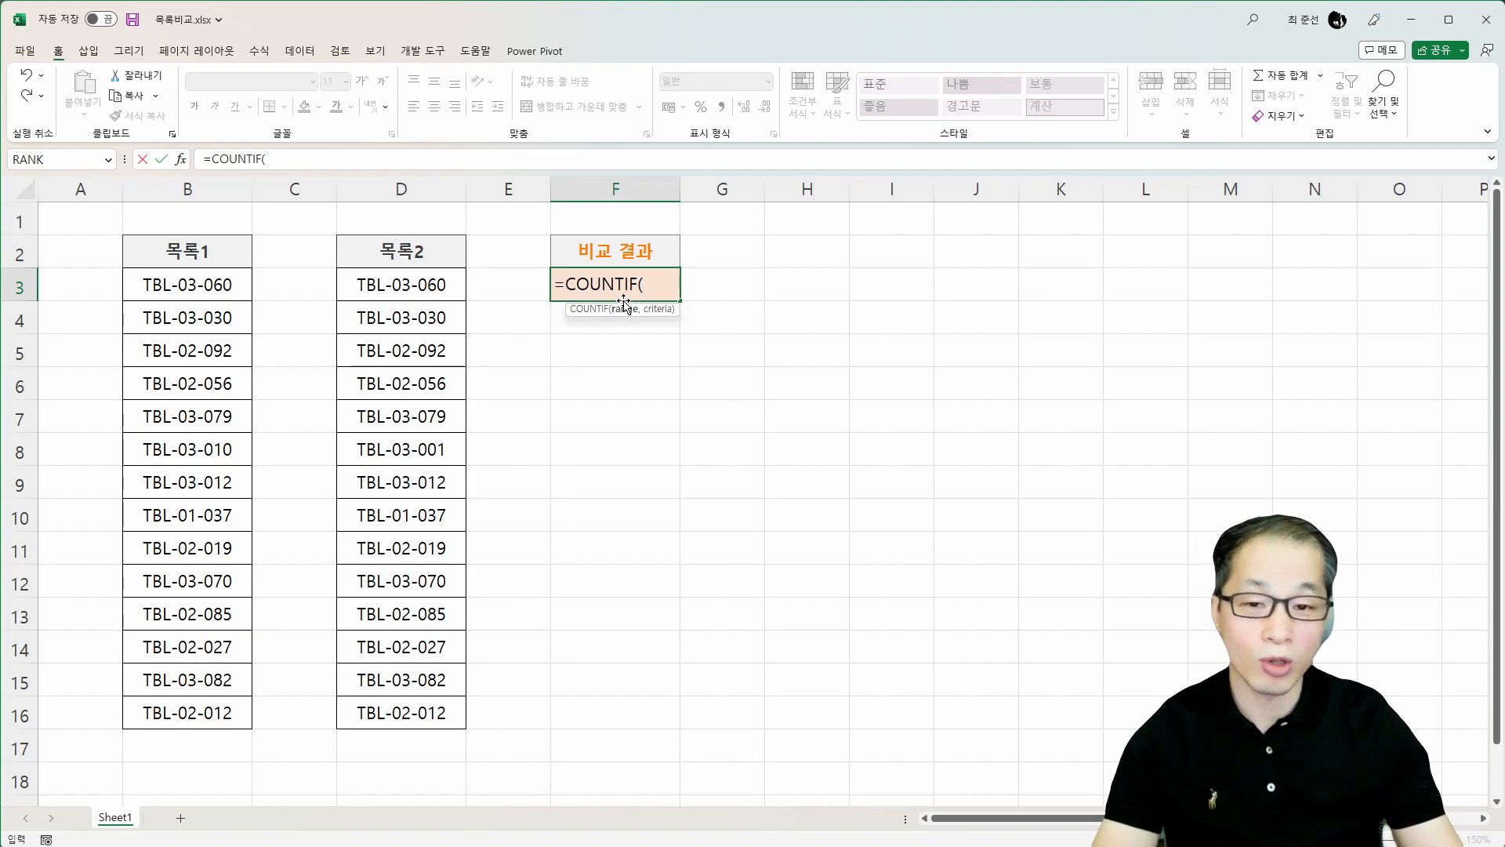
drag(228, 297, 201, 712)
text(,)
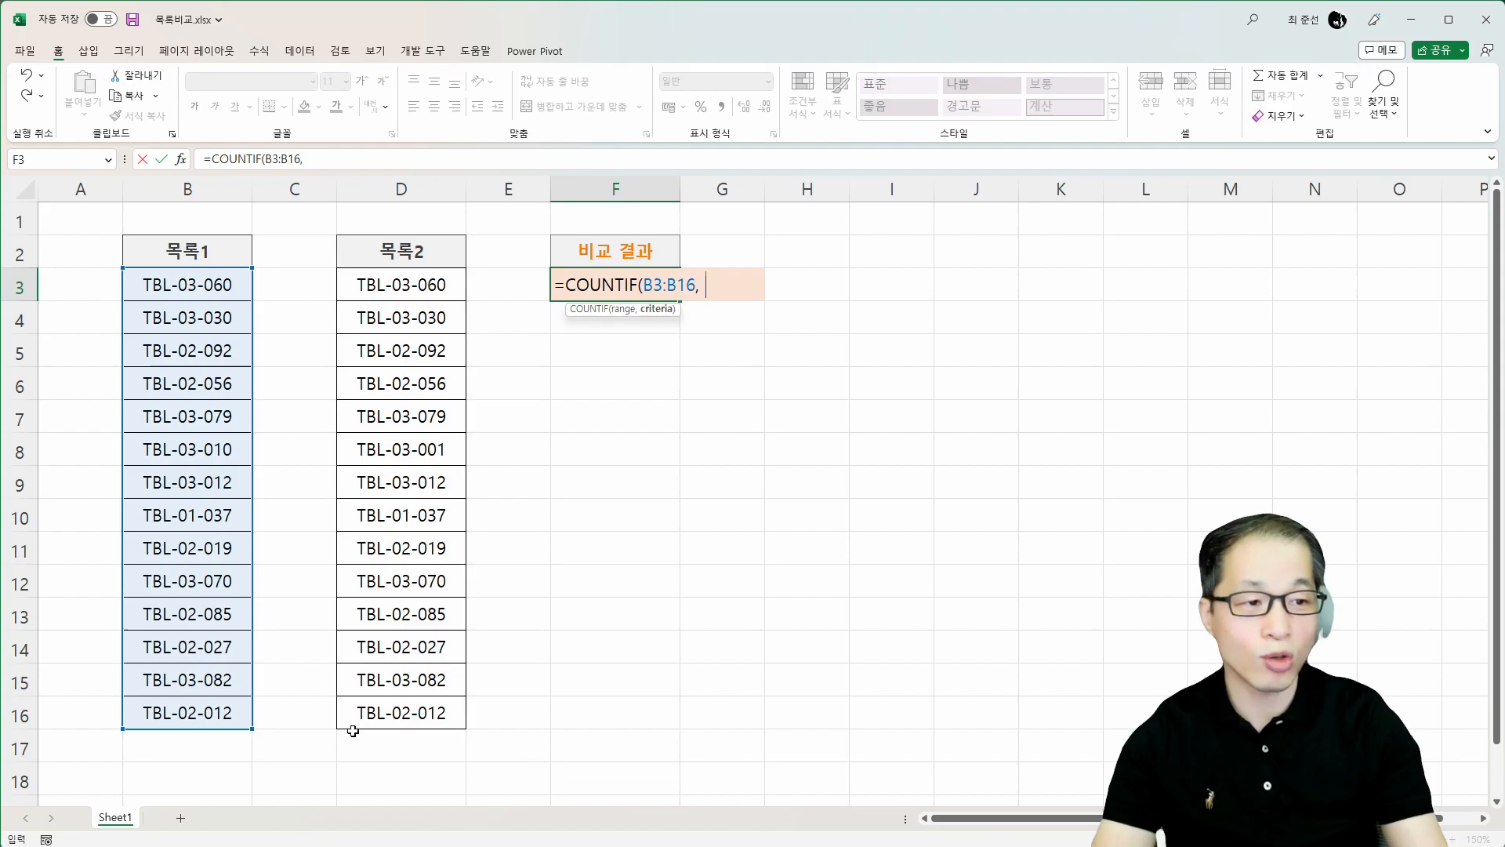
drag(425, 282, 435, 722)
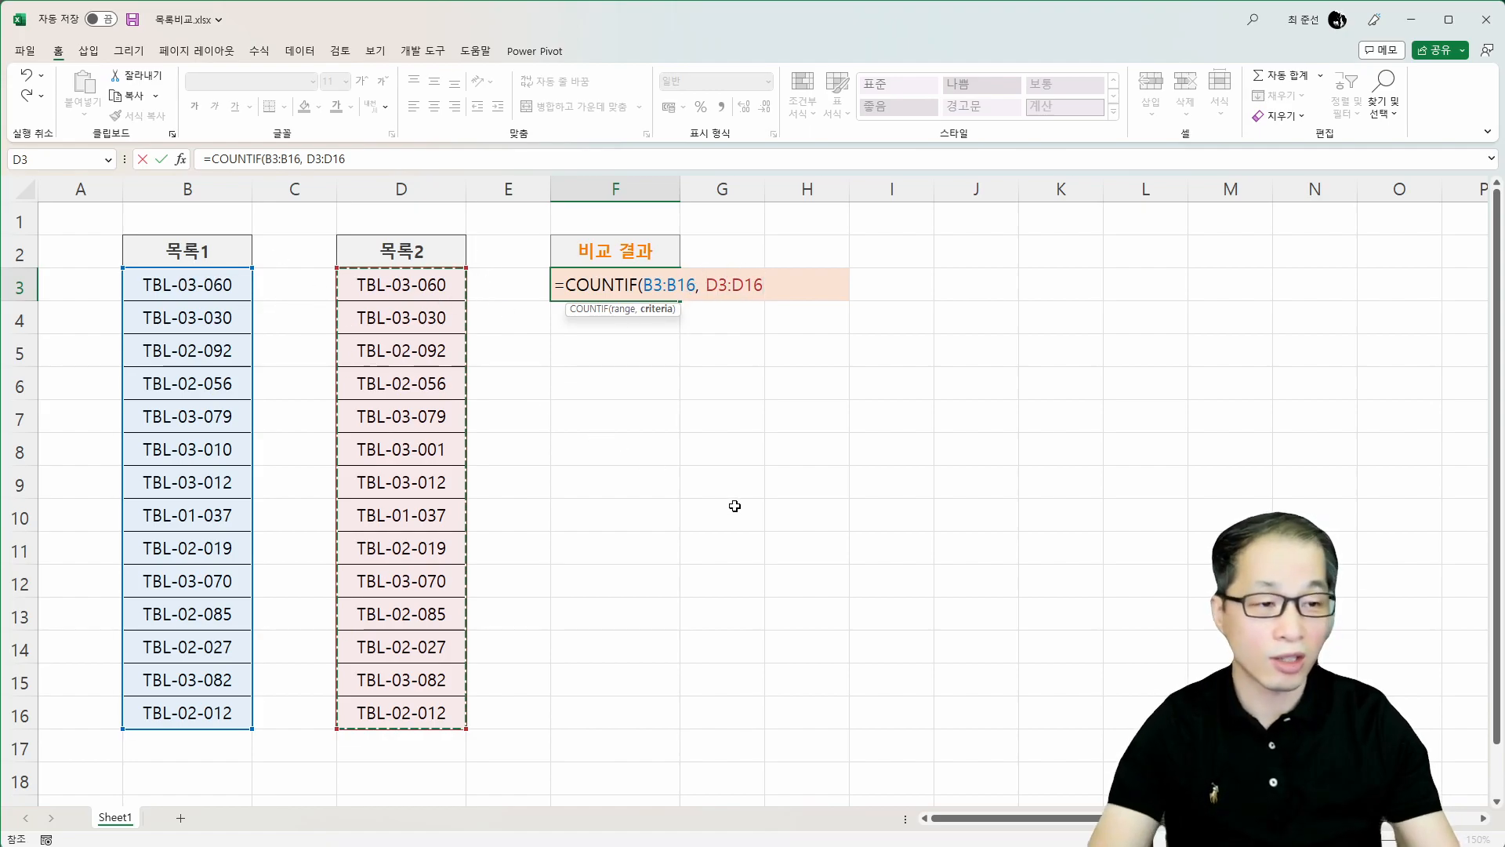
text())
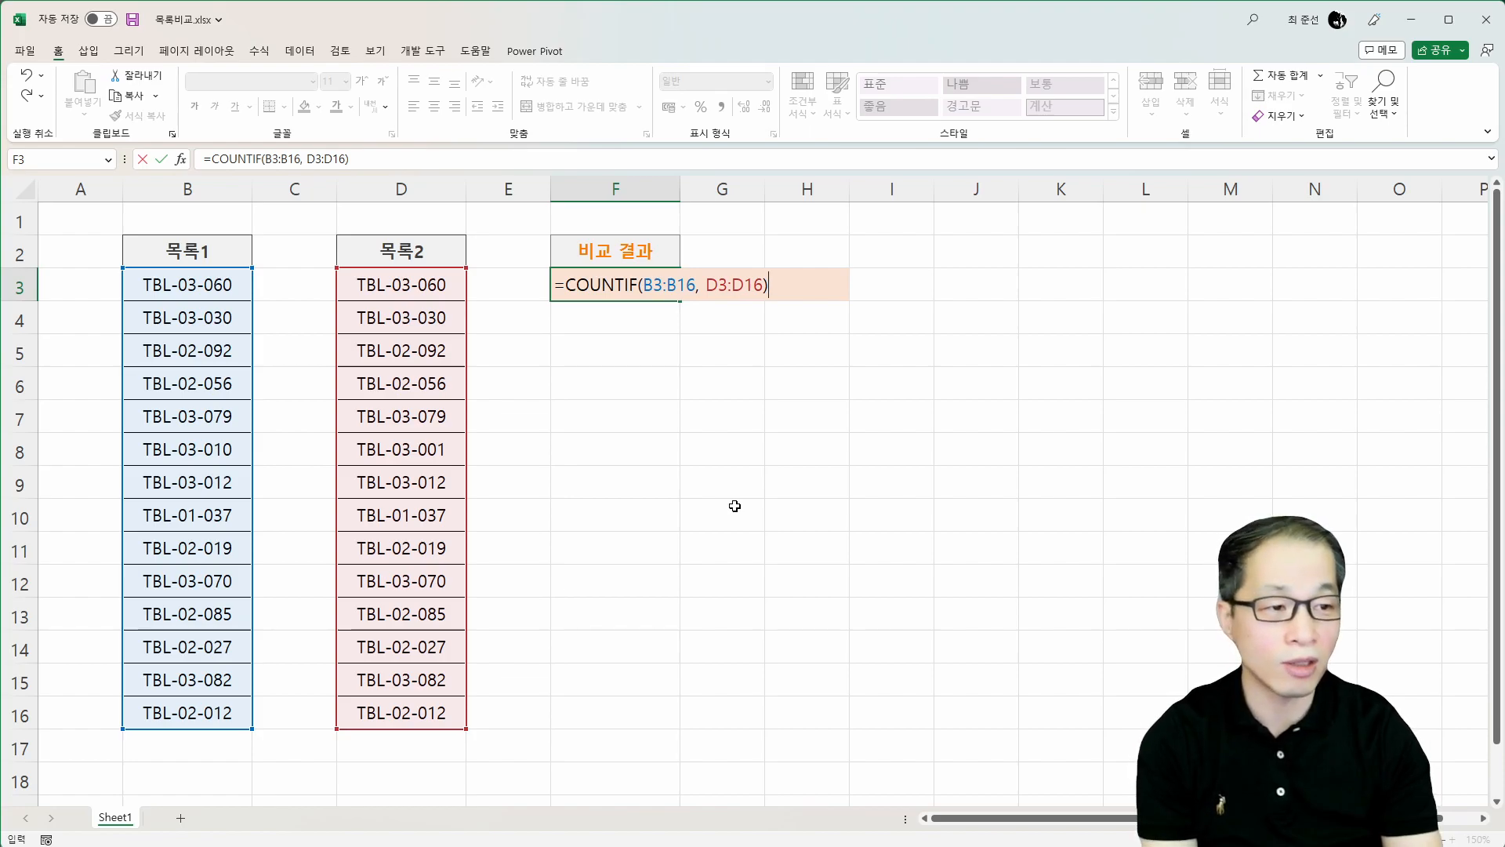
key(Return)
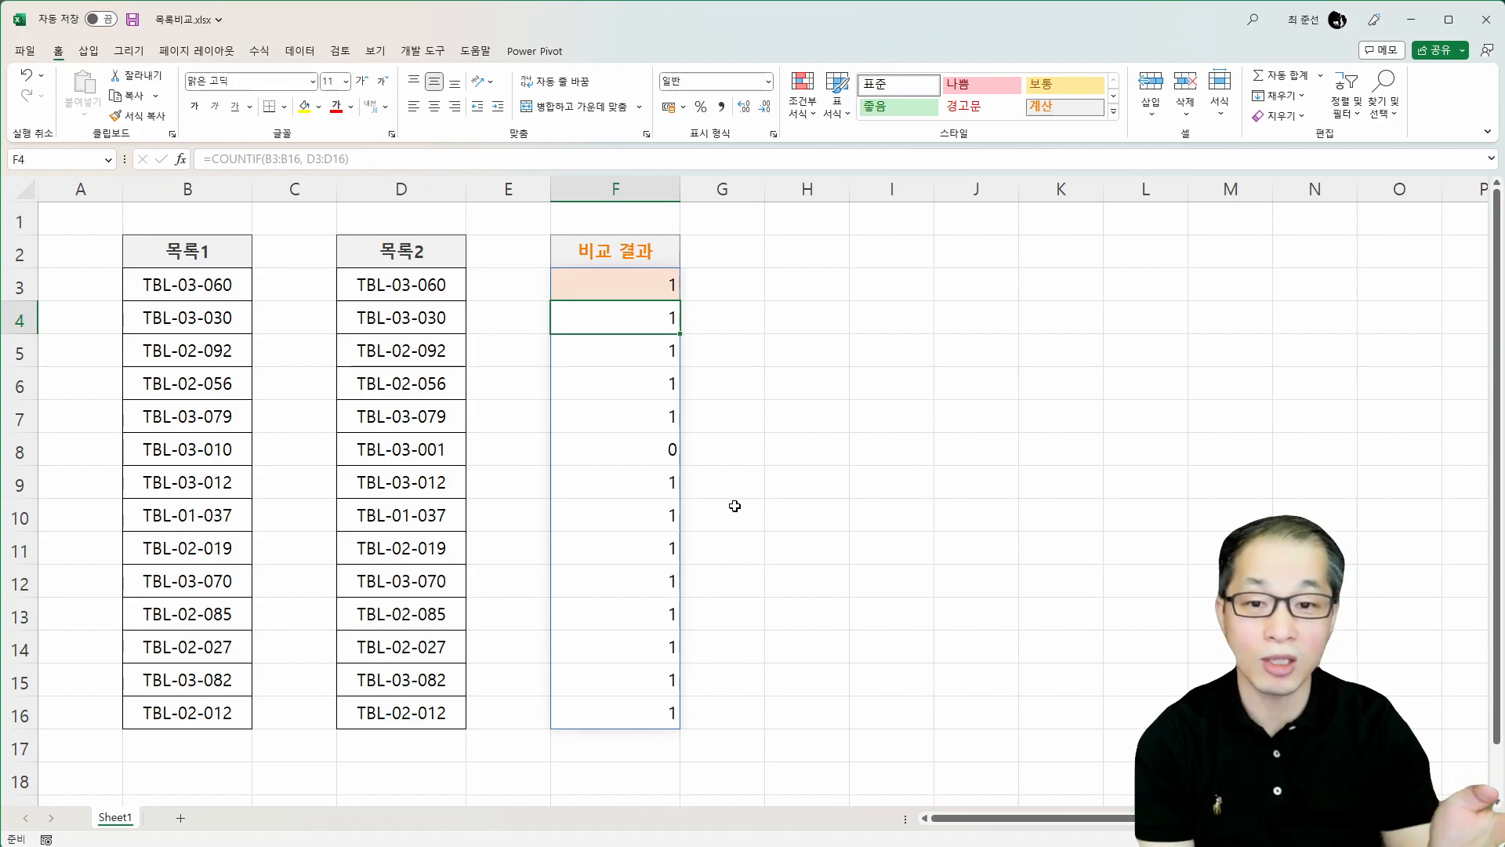
- Wrap the COUNTIF in F3 in an exact-match search for 0, giving =MATCH(0, COUNTIF(B3:B16, D3:D16), 0)
click(653, 293)
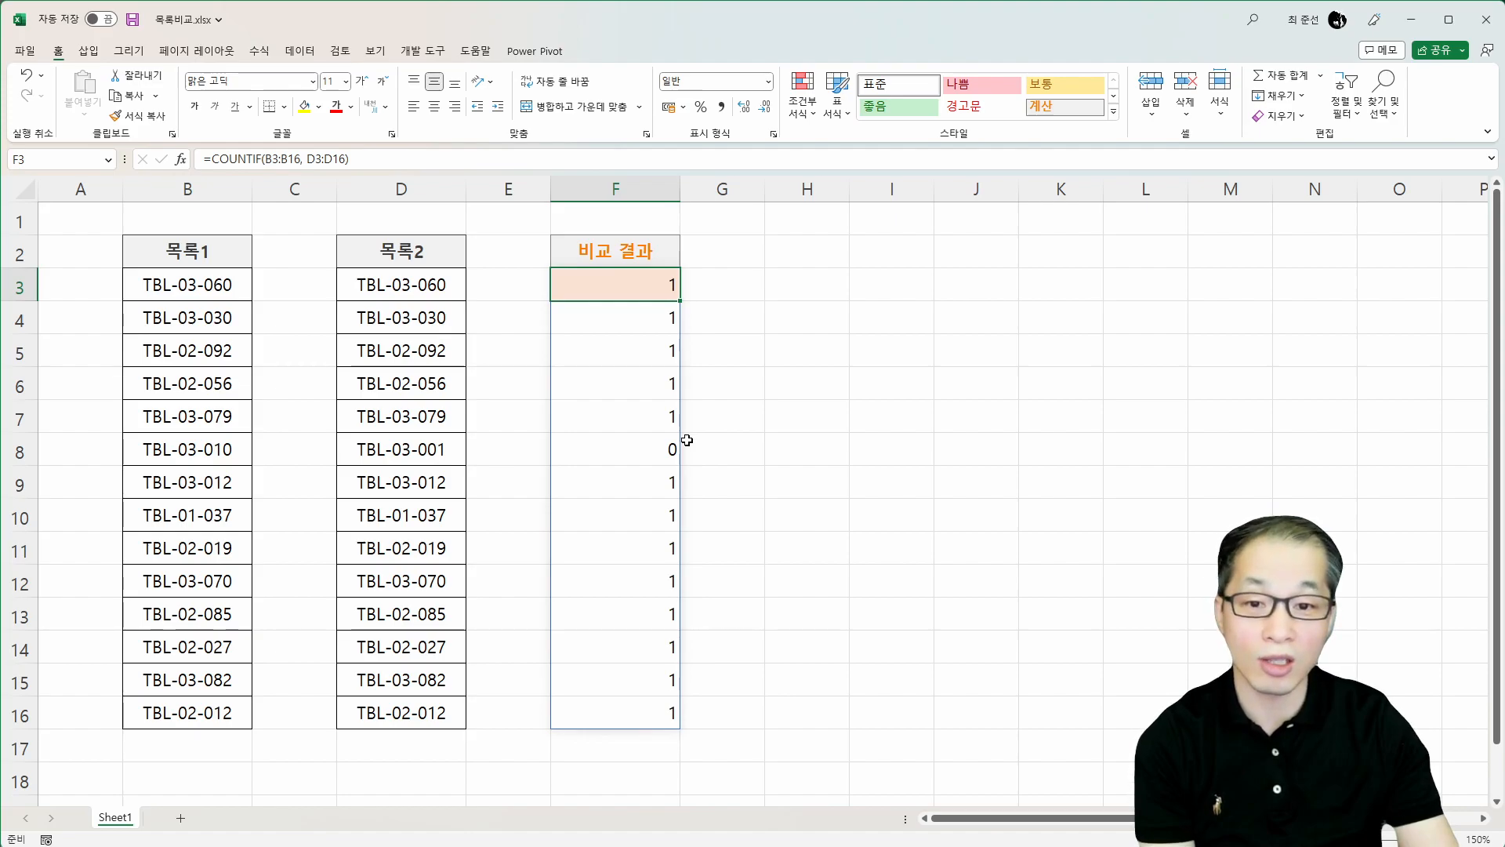
double_click(625, 287)
click(571, 286)
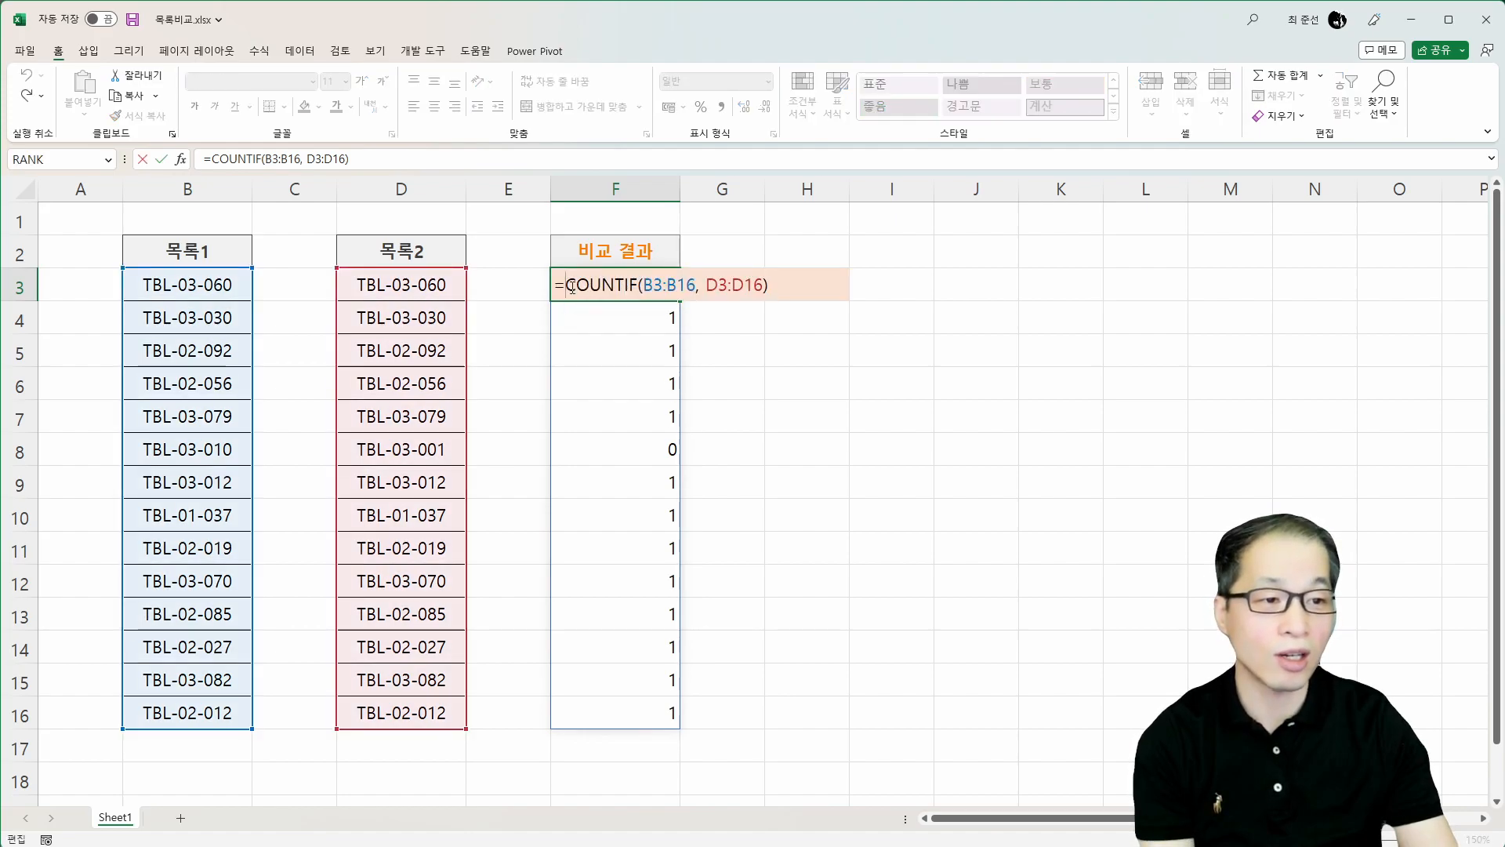
text(MAT)
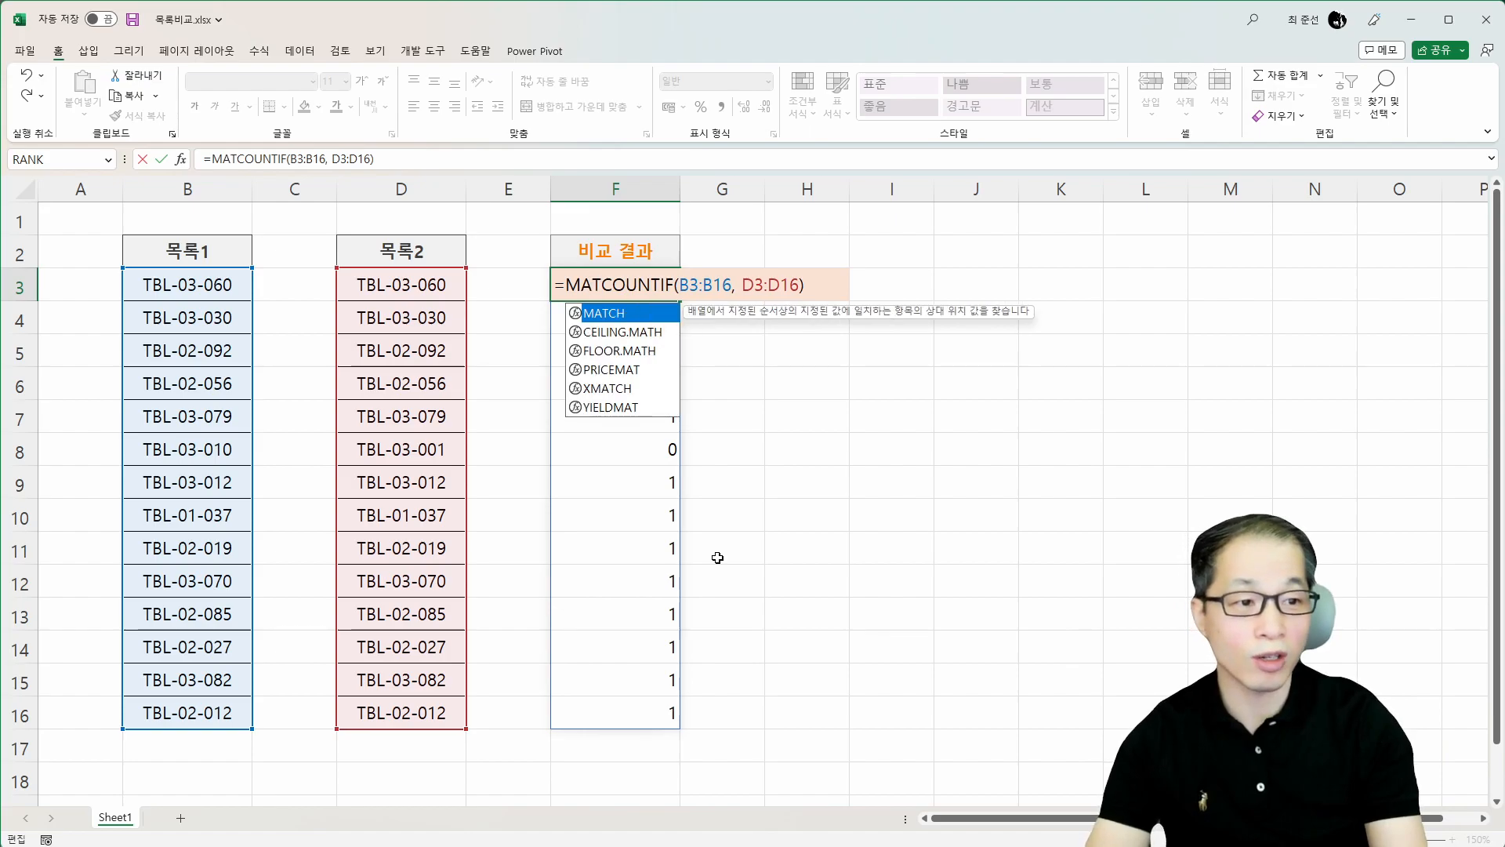
key(Tab)
text(0, )
text(, 0))
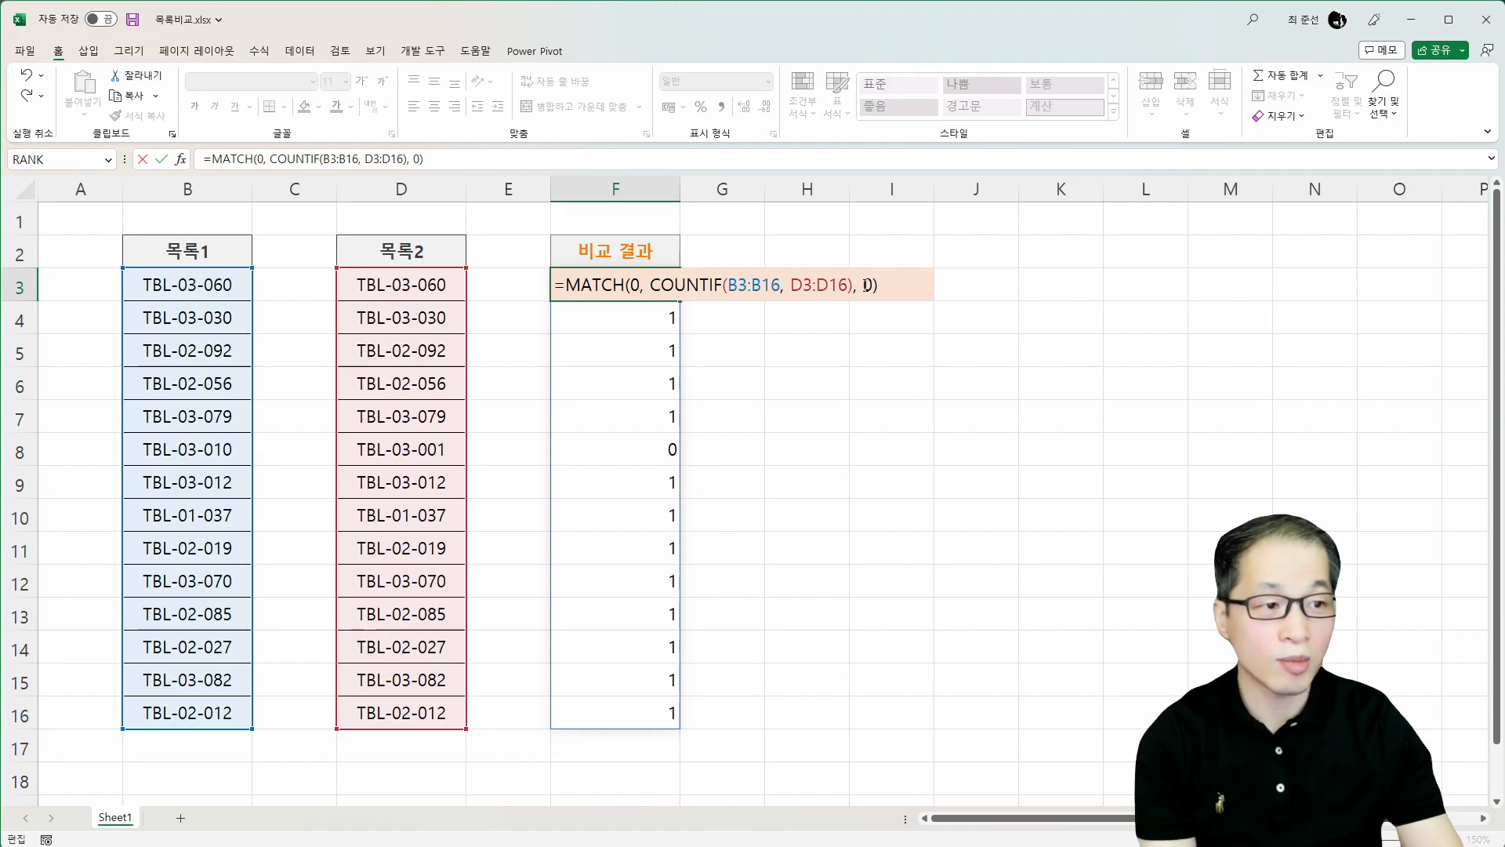
double_click(869, 284)
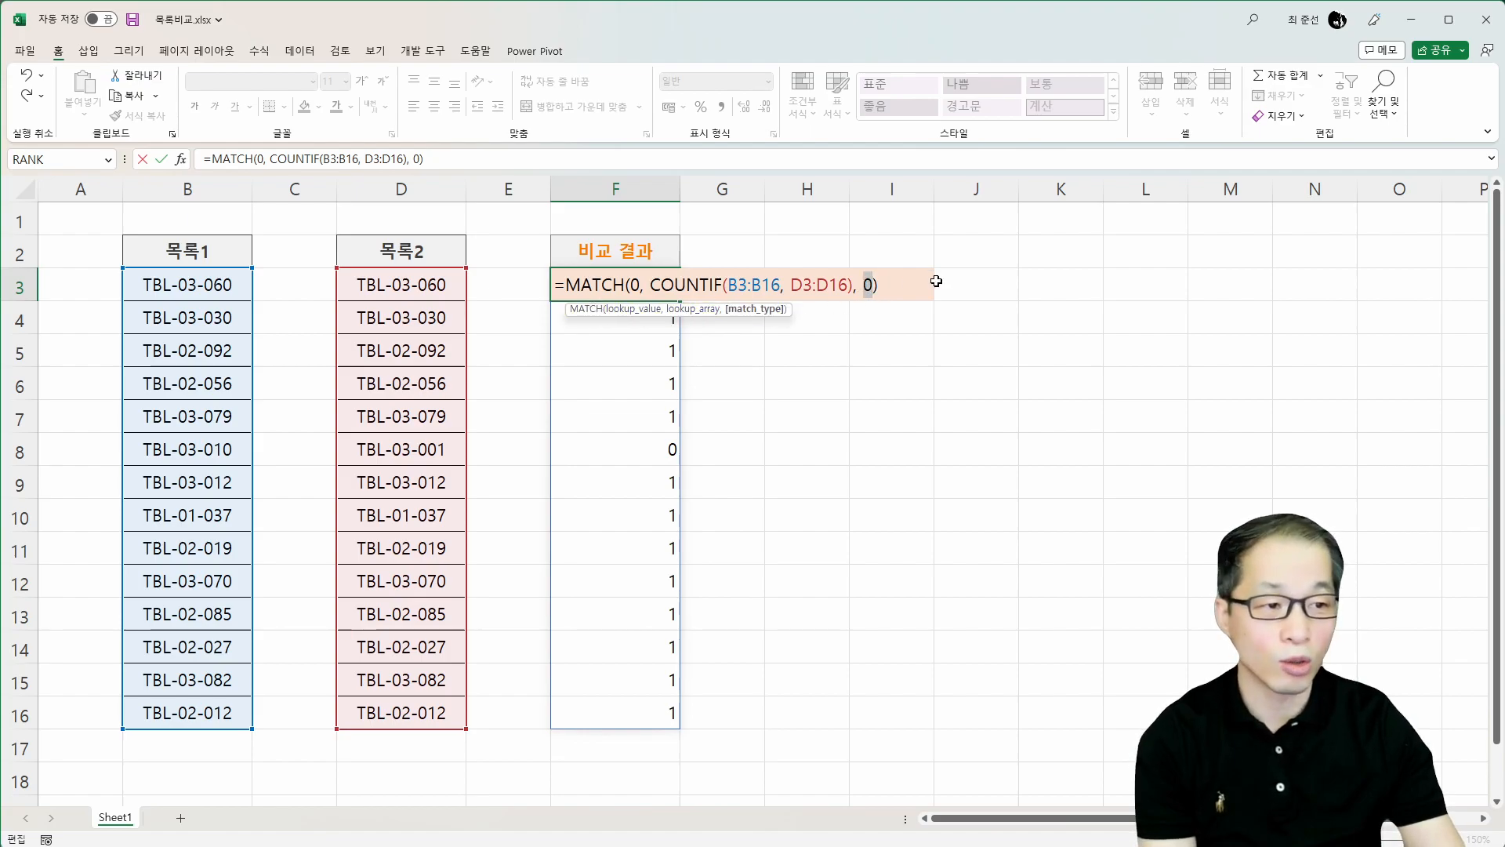
key(Return)
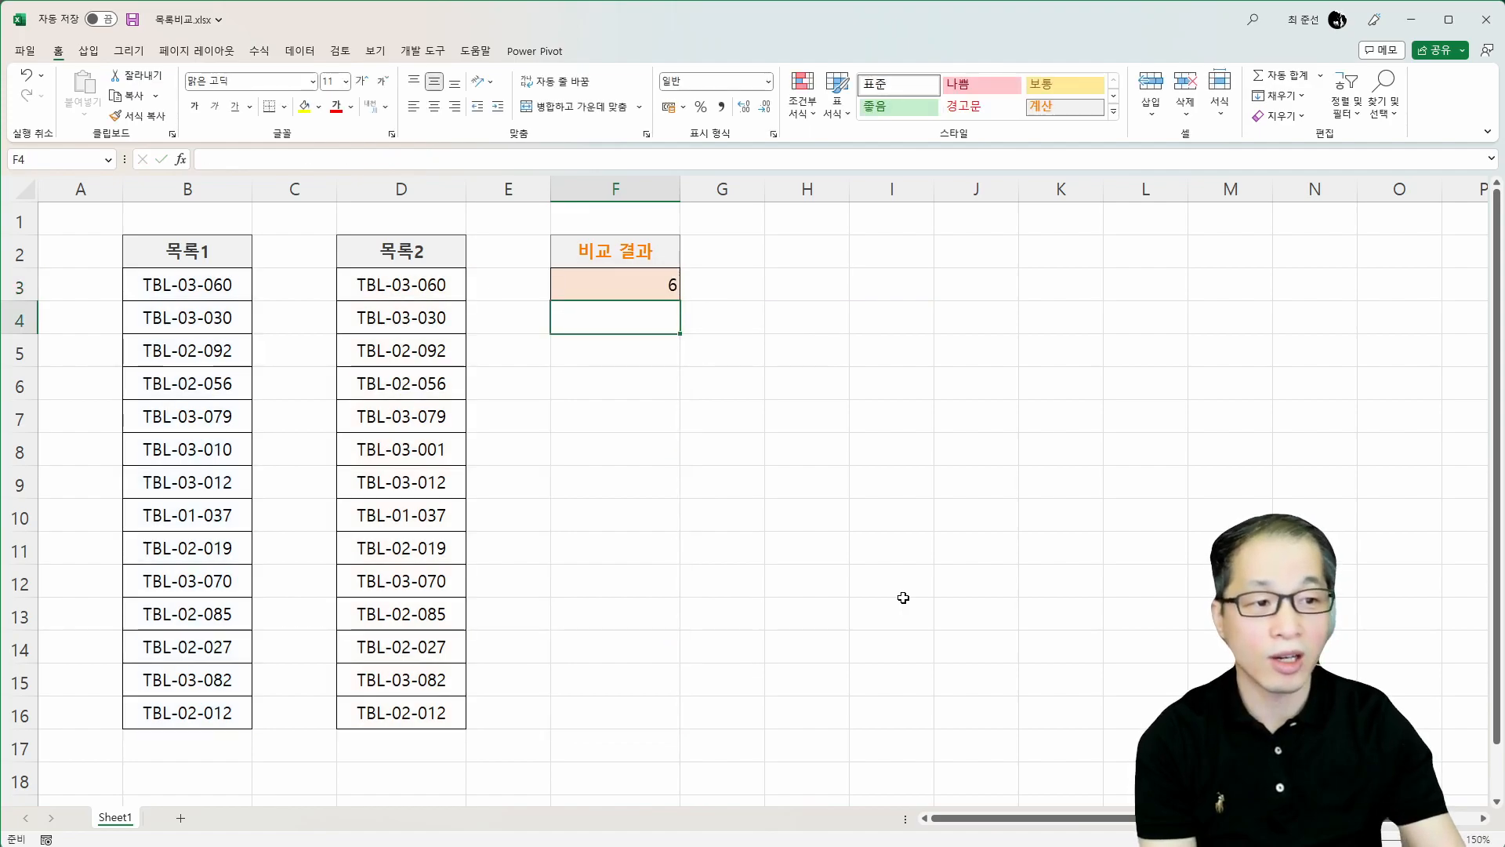
- Copy TBL-03-010 from B8 in 목록1 into D8 in 목록2 to test the MATCH formula
click(672, 287)
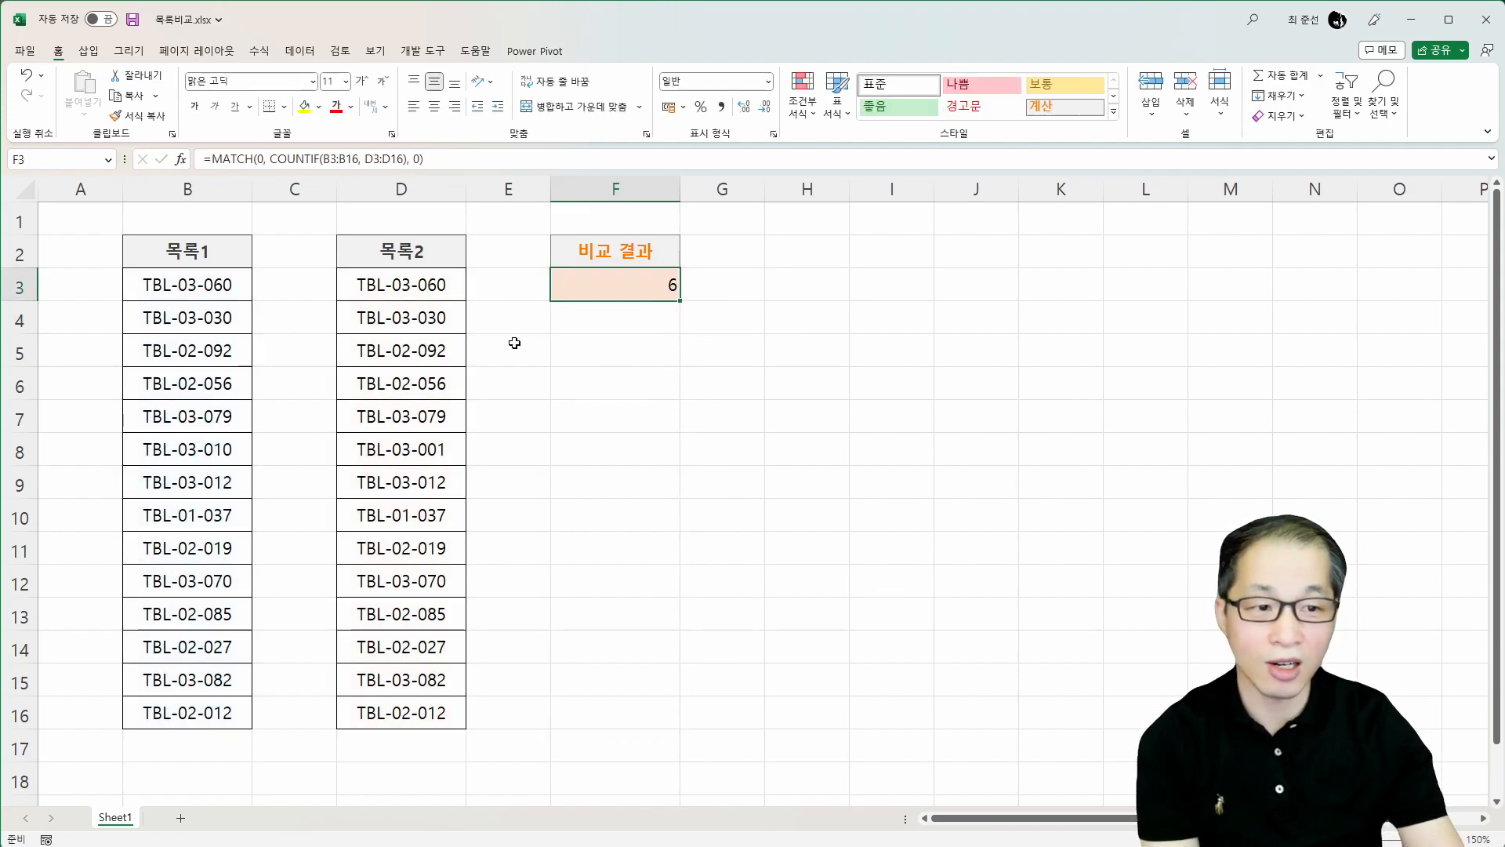
drag(444, 292, 428, 454)
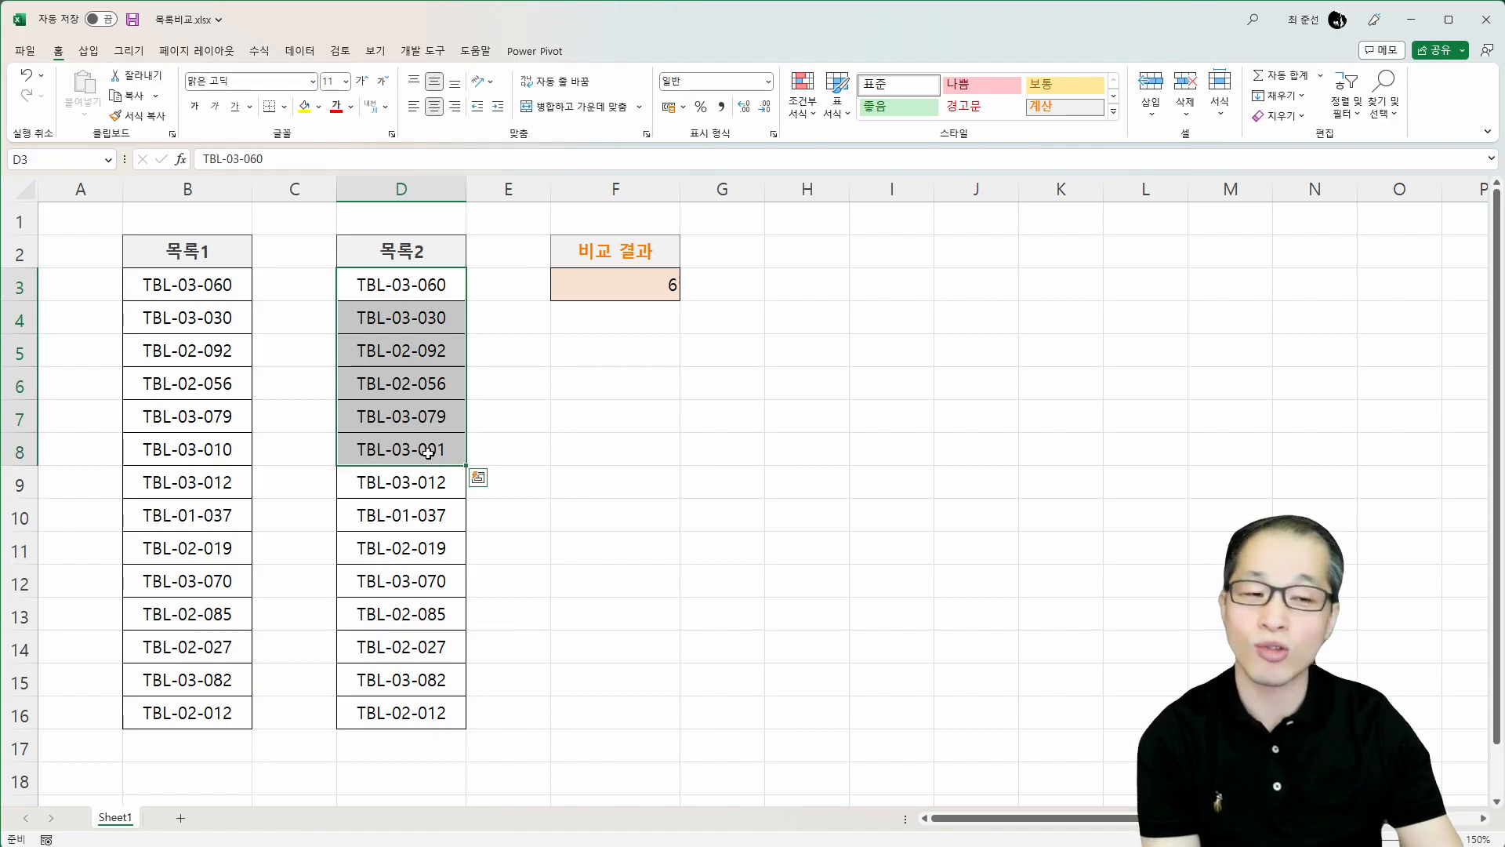
click(223, 444)
key(ctrl+c)
click(408, 451)
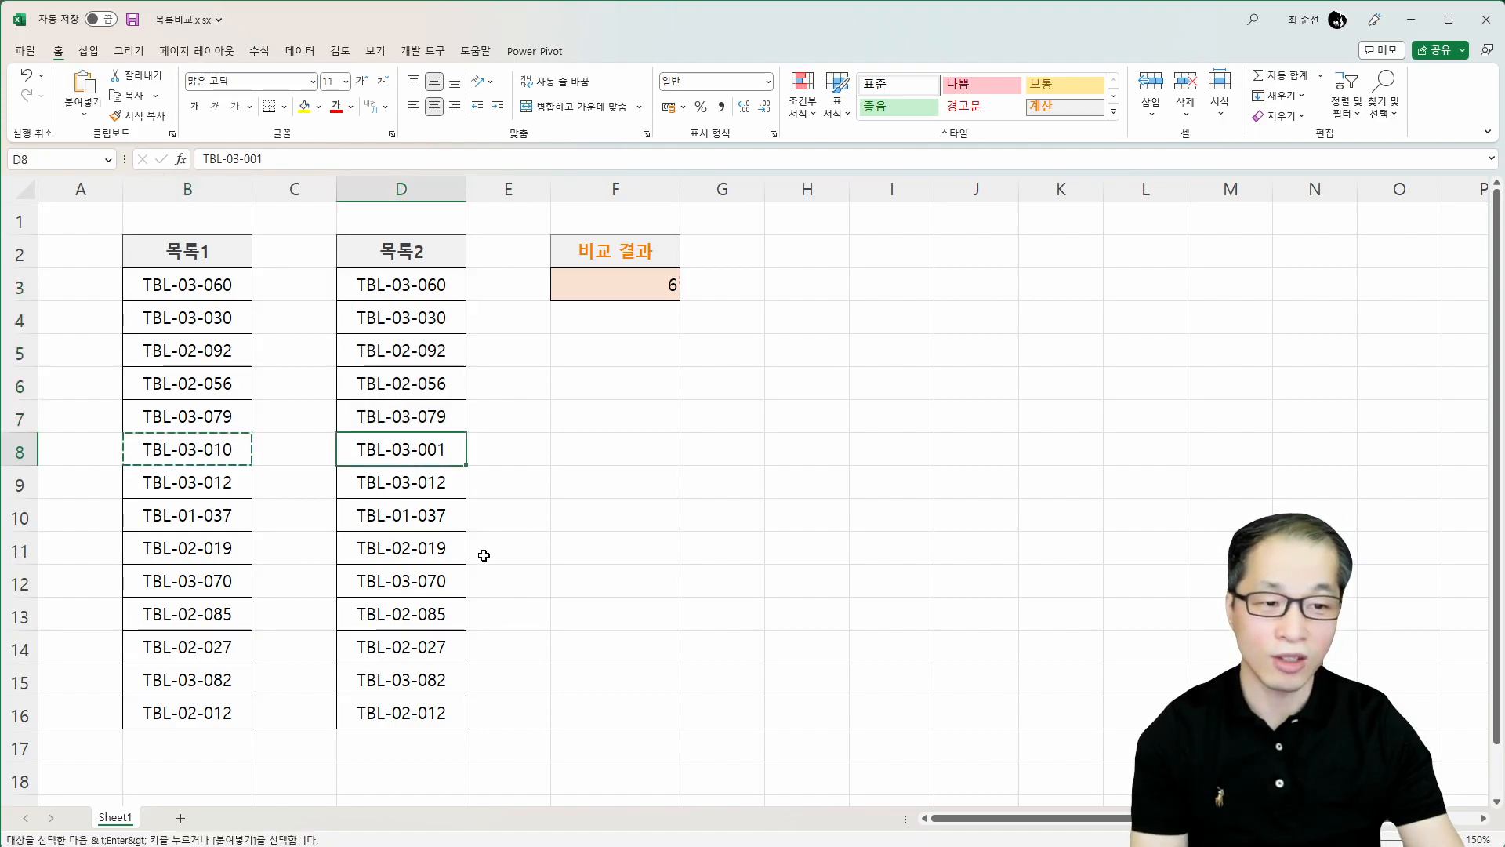
key(ctrl+v)
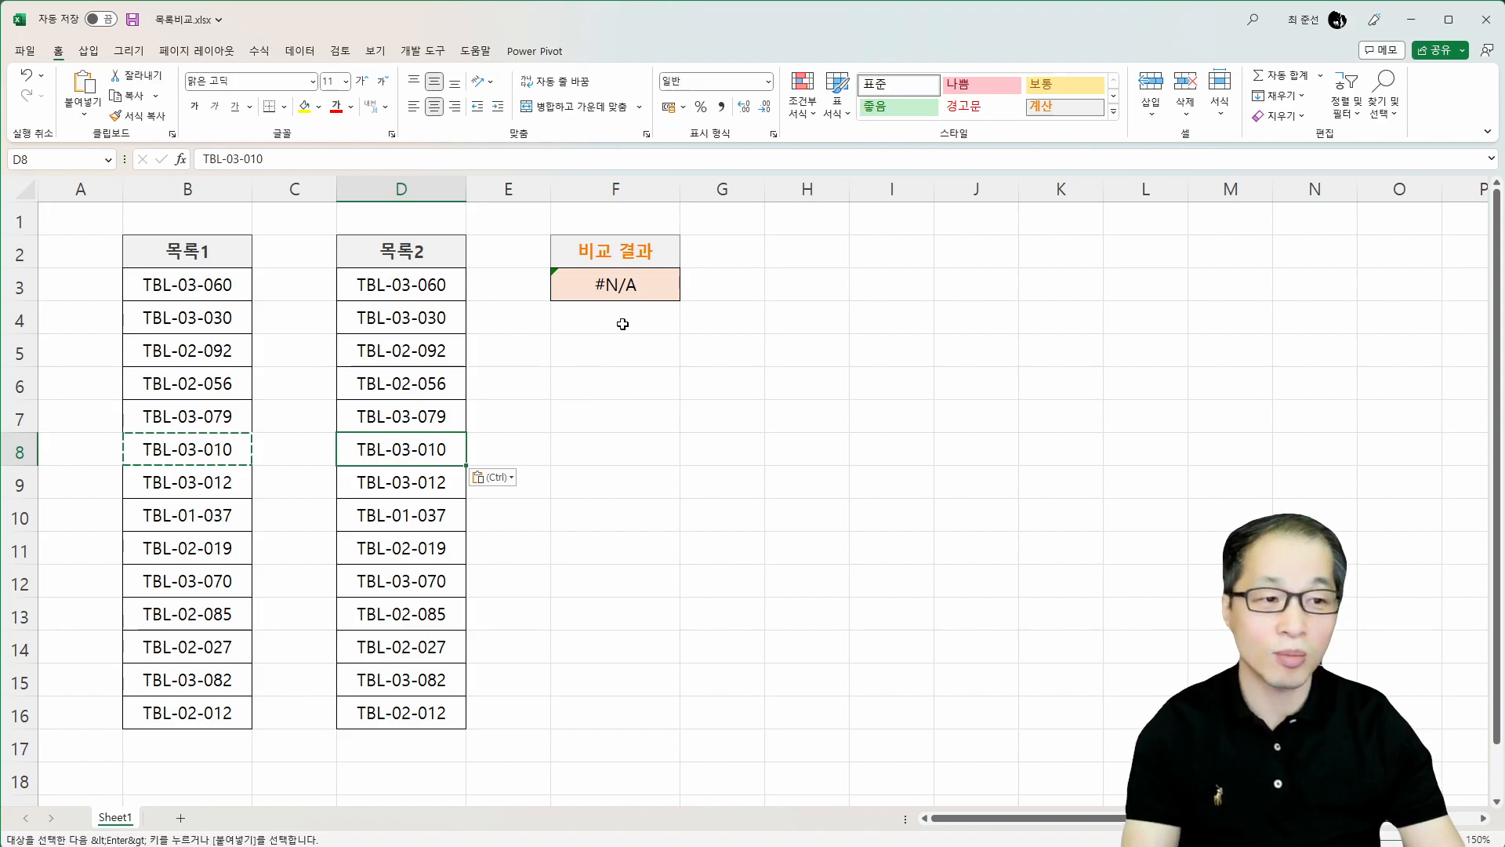
- Wrap the formula in F3 in ISERROR, giving =ISERROR(MATCH(0, COUNTIF(B3:B16, D3:D16), 0))
double_click(568, 285)
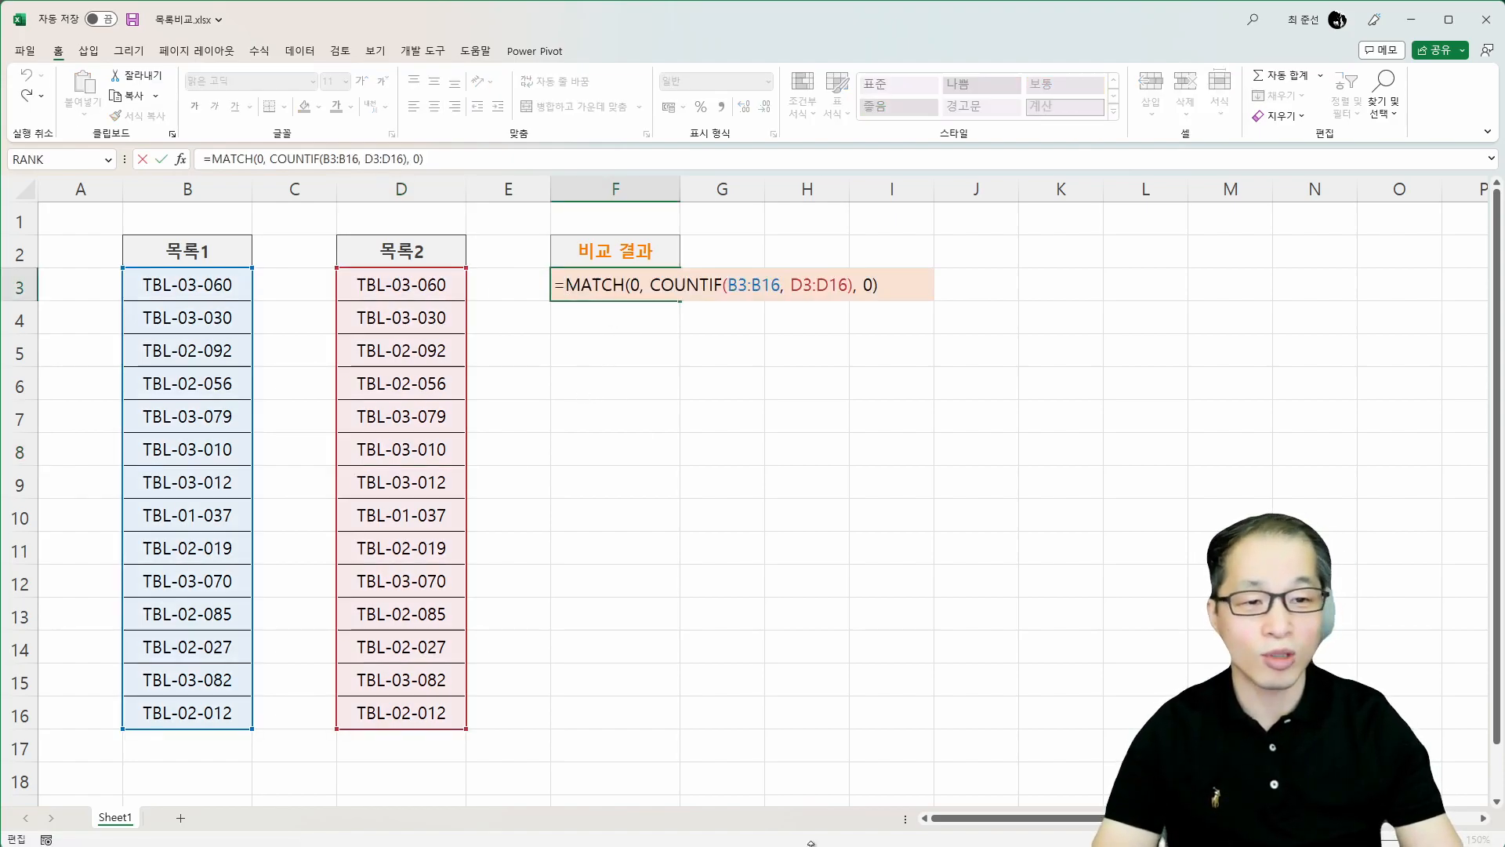
text(ISERROR)
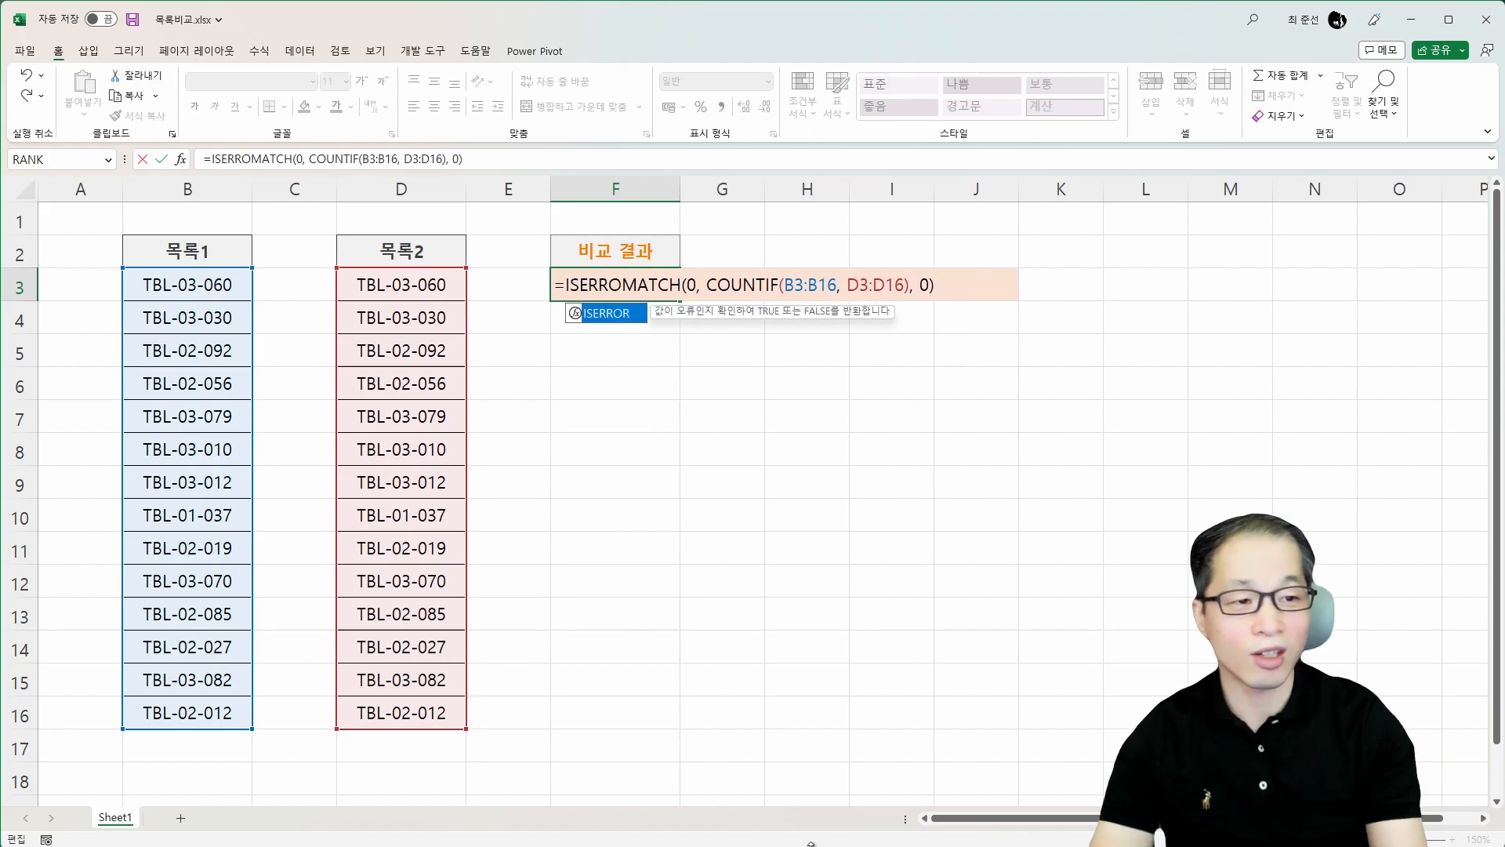
text(()
key(End)
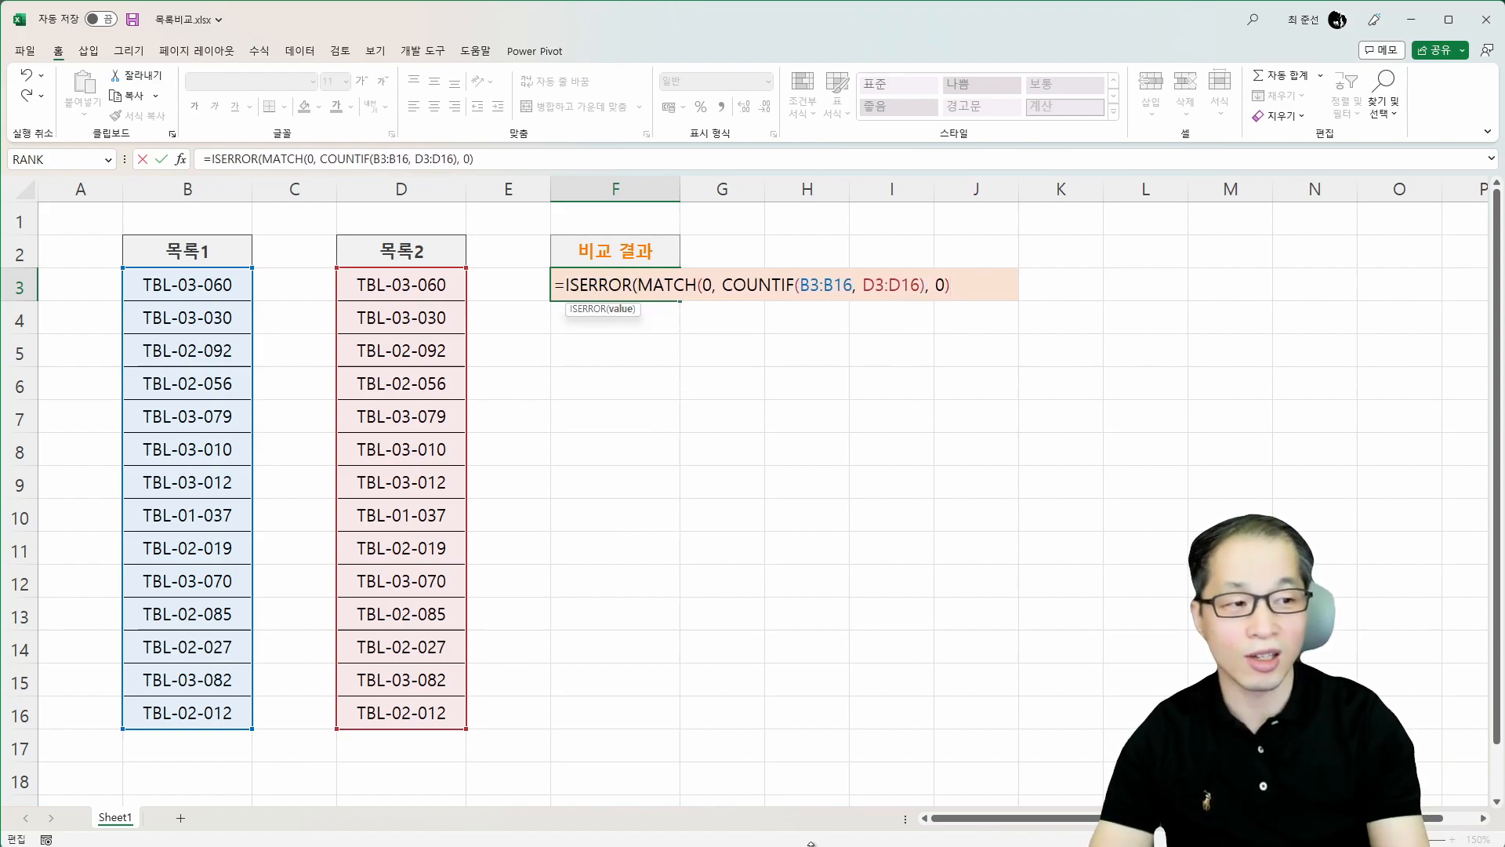
text())
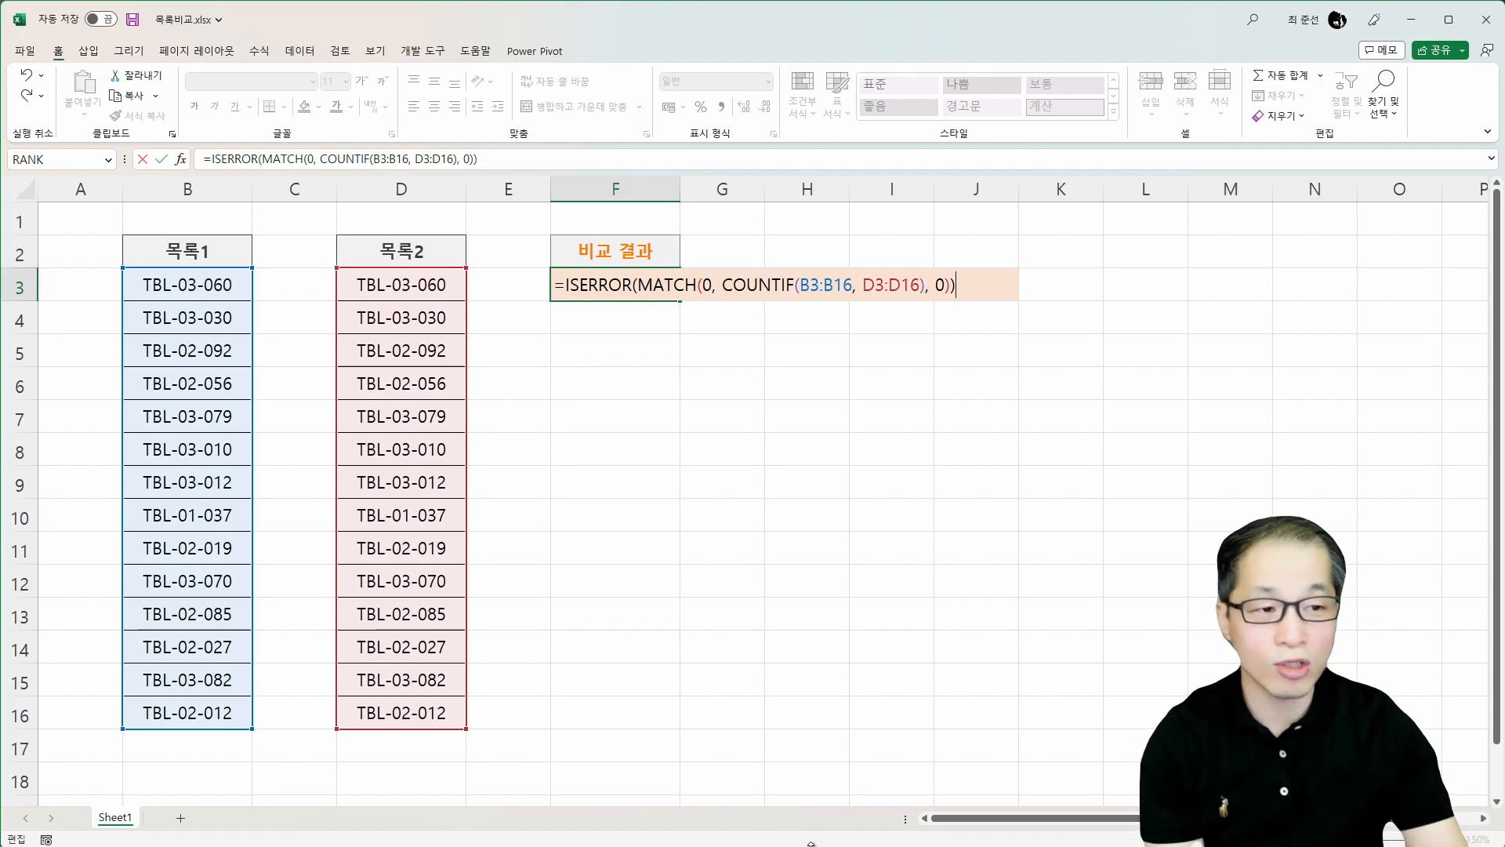
key(Return)
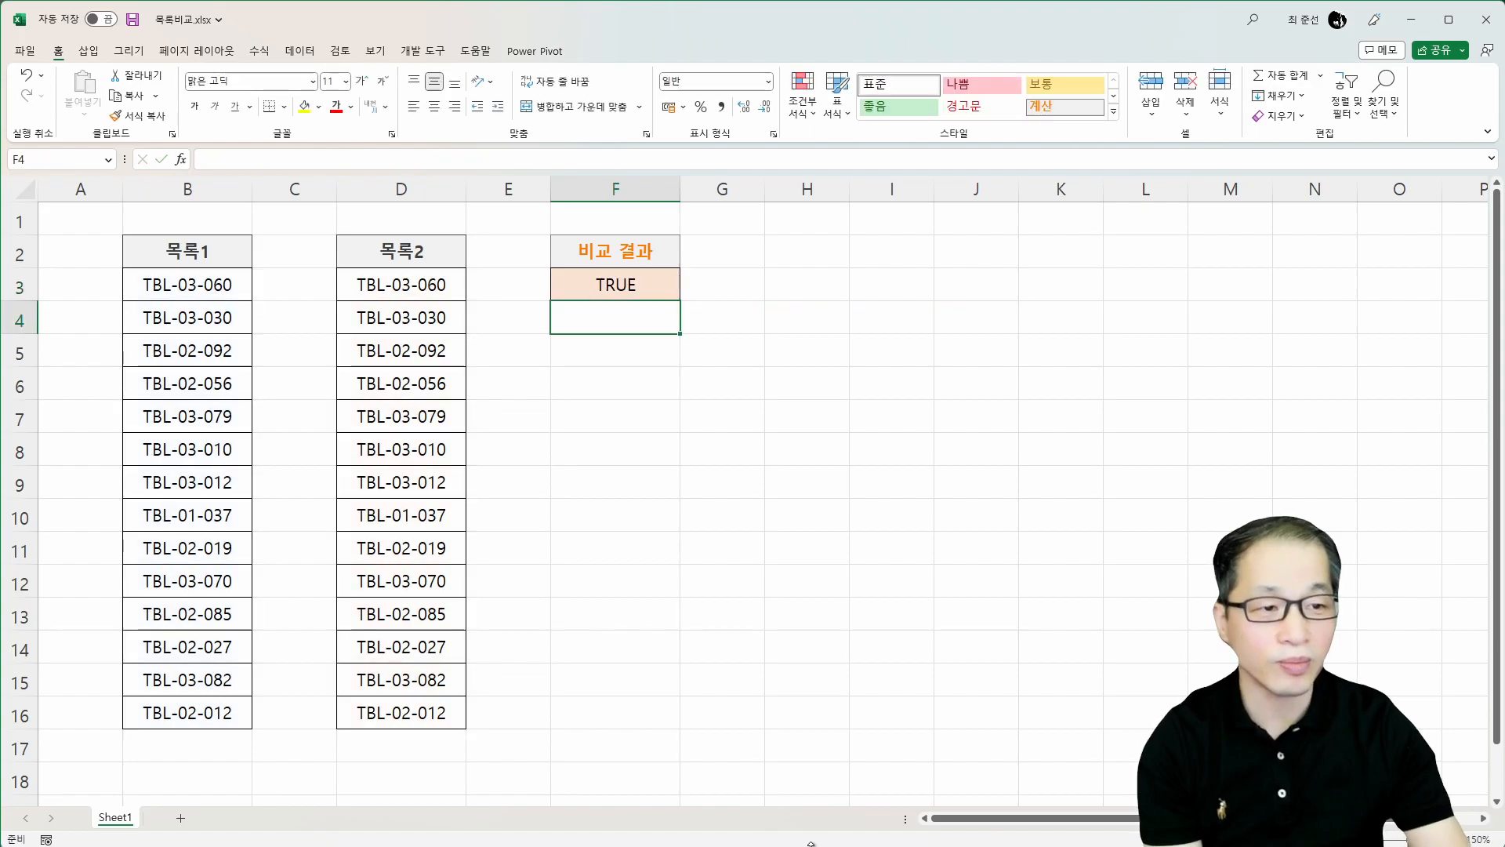
click(611, 292)
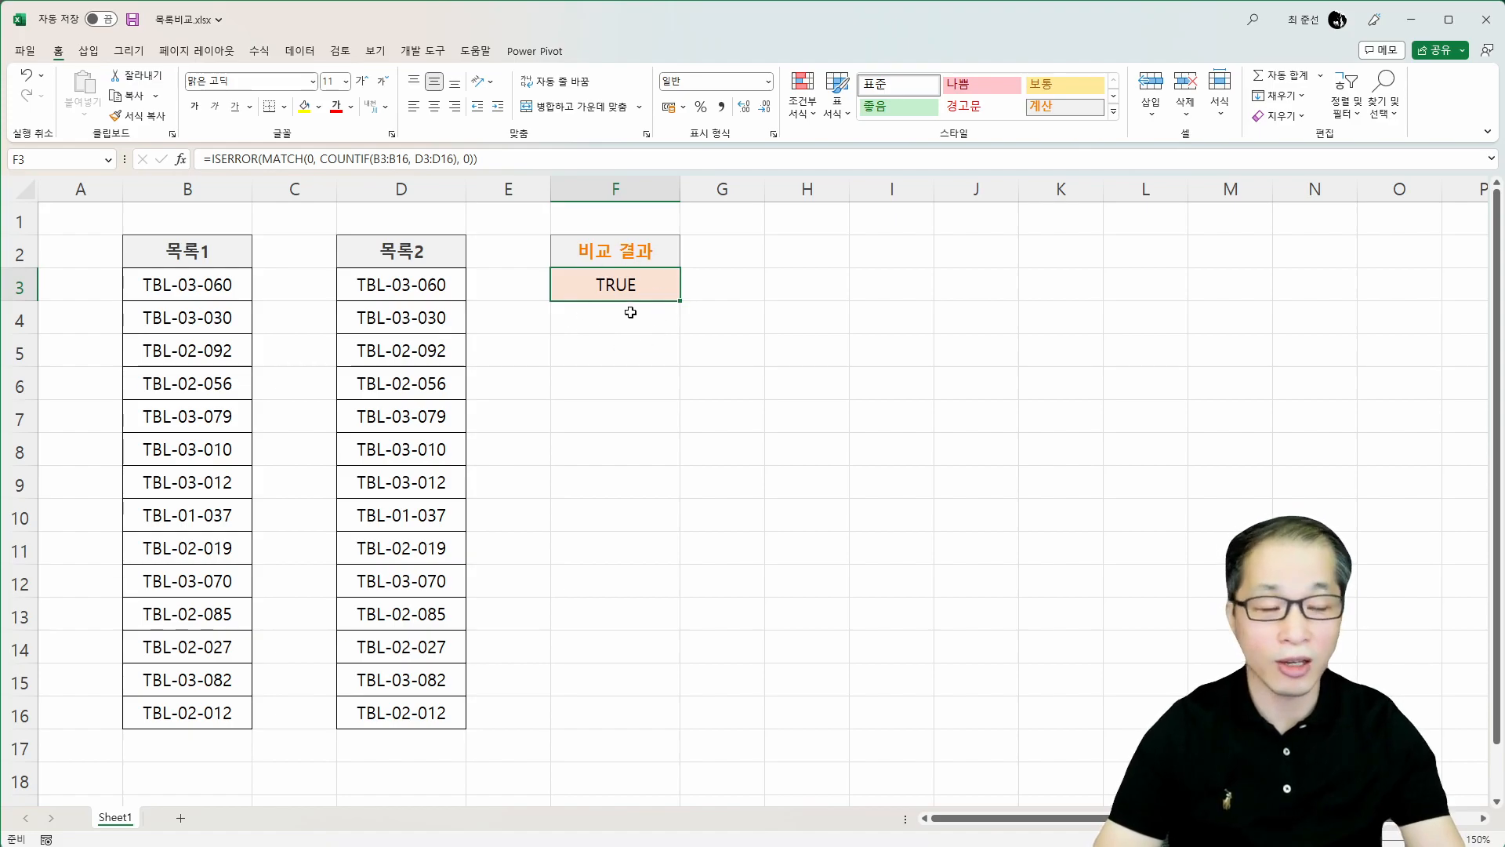
double_click(656, 286)
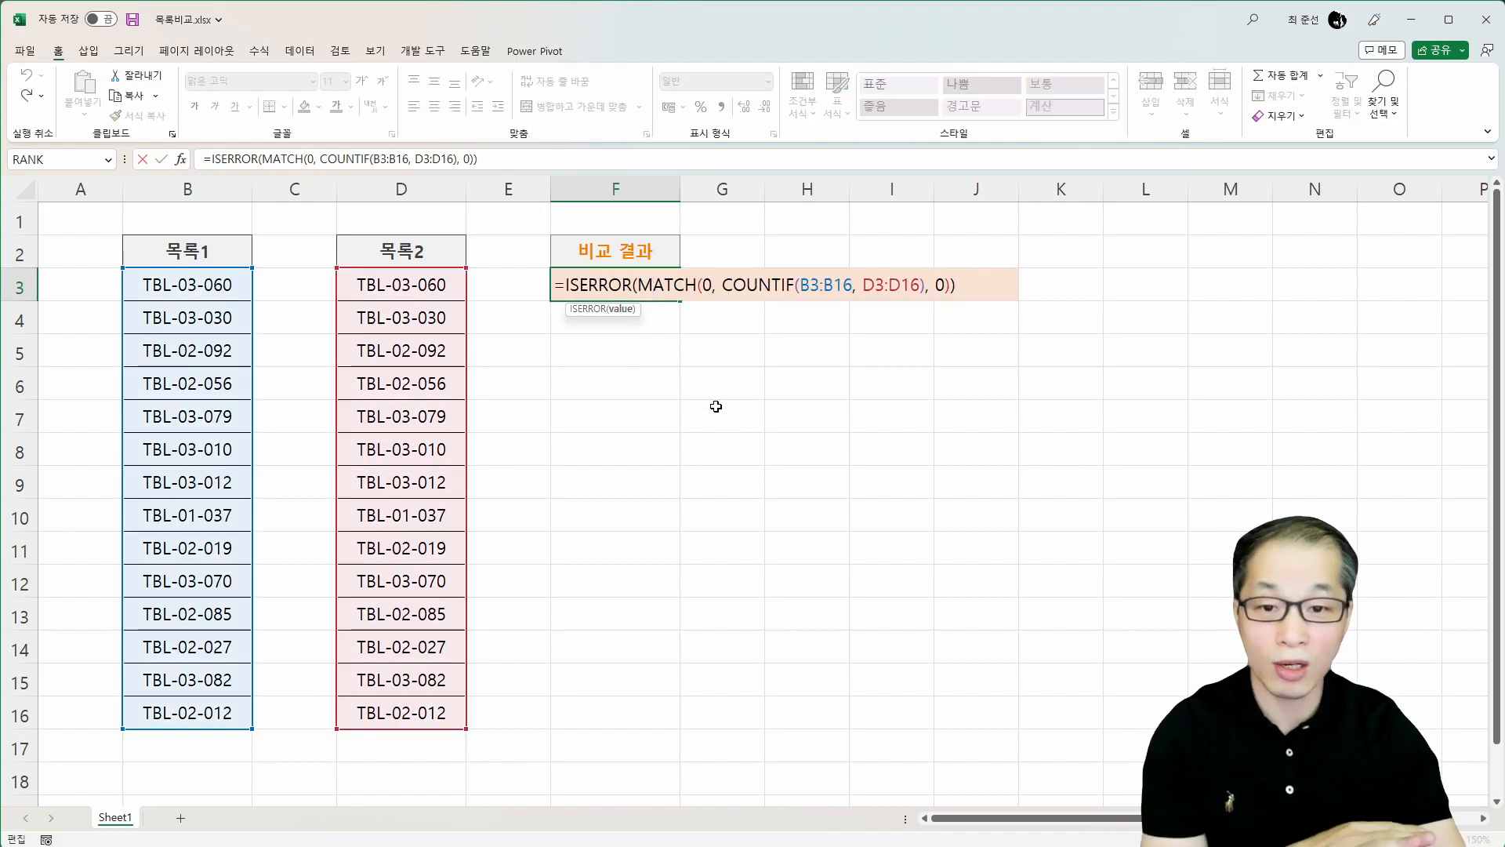
key(Escape)
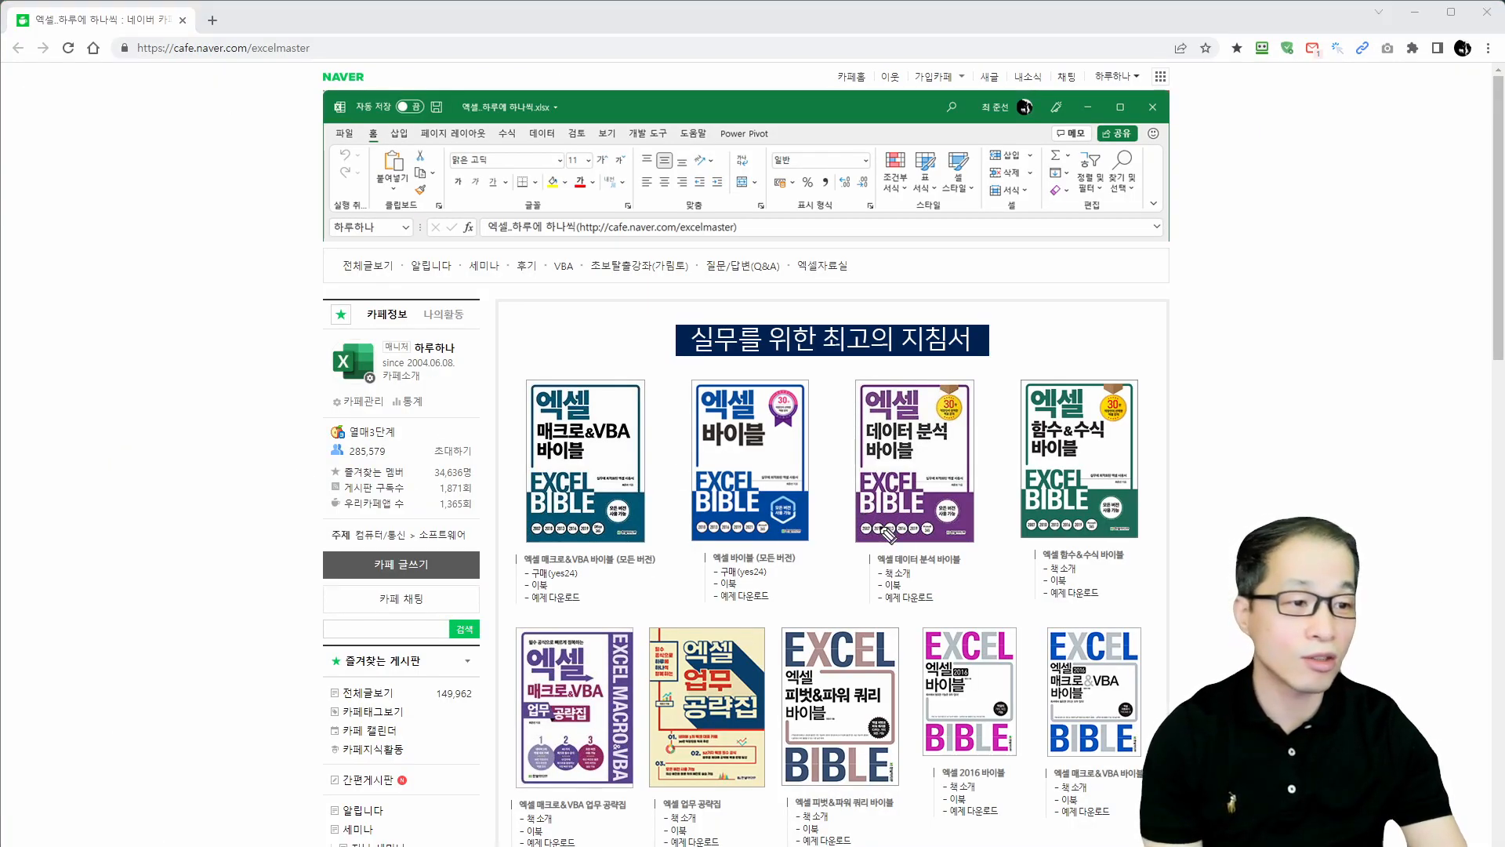
mouse_move(1123, 542)
mouse_down()
mouse_move(1027, 506)
mouse_move(1160, 398)
mouse_move(1145, 554)
mouse_up()
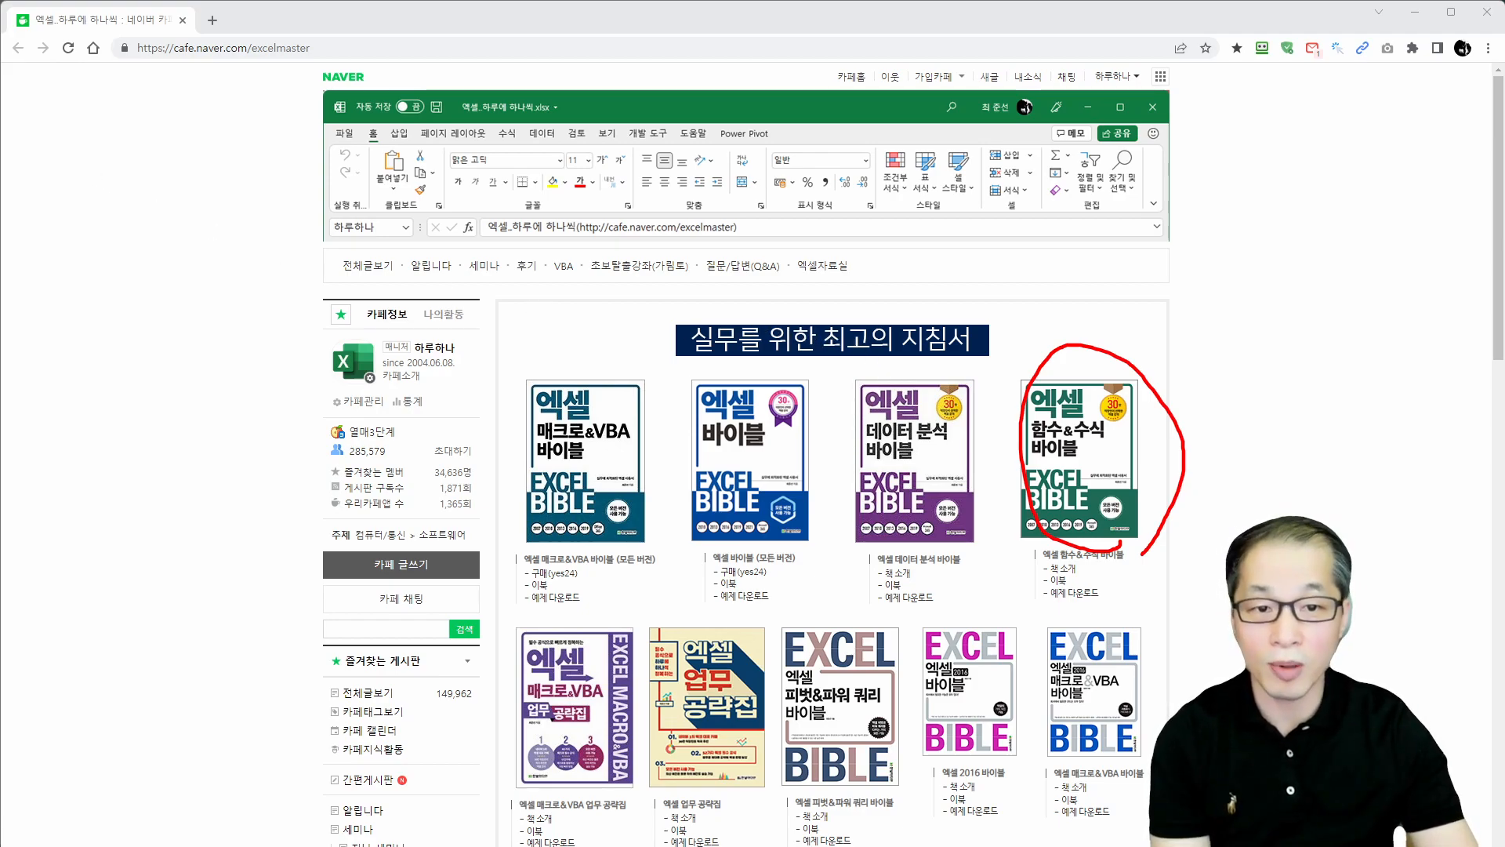
key(Escape)
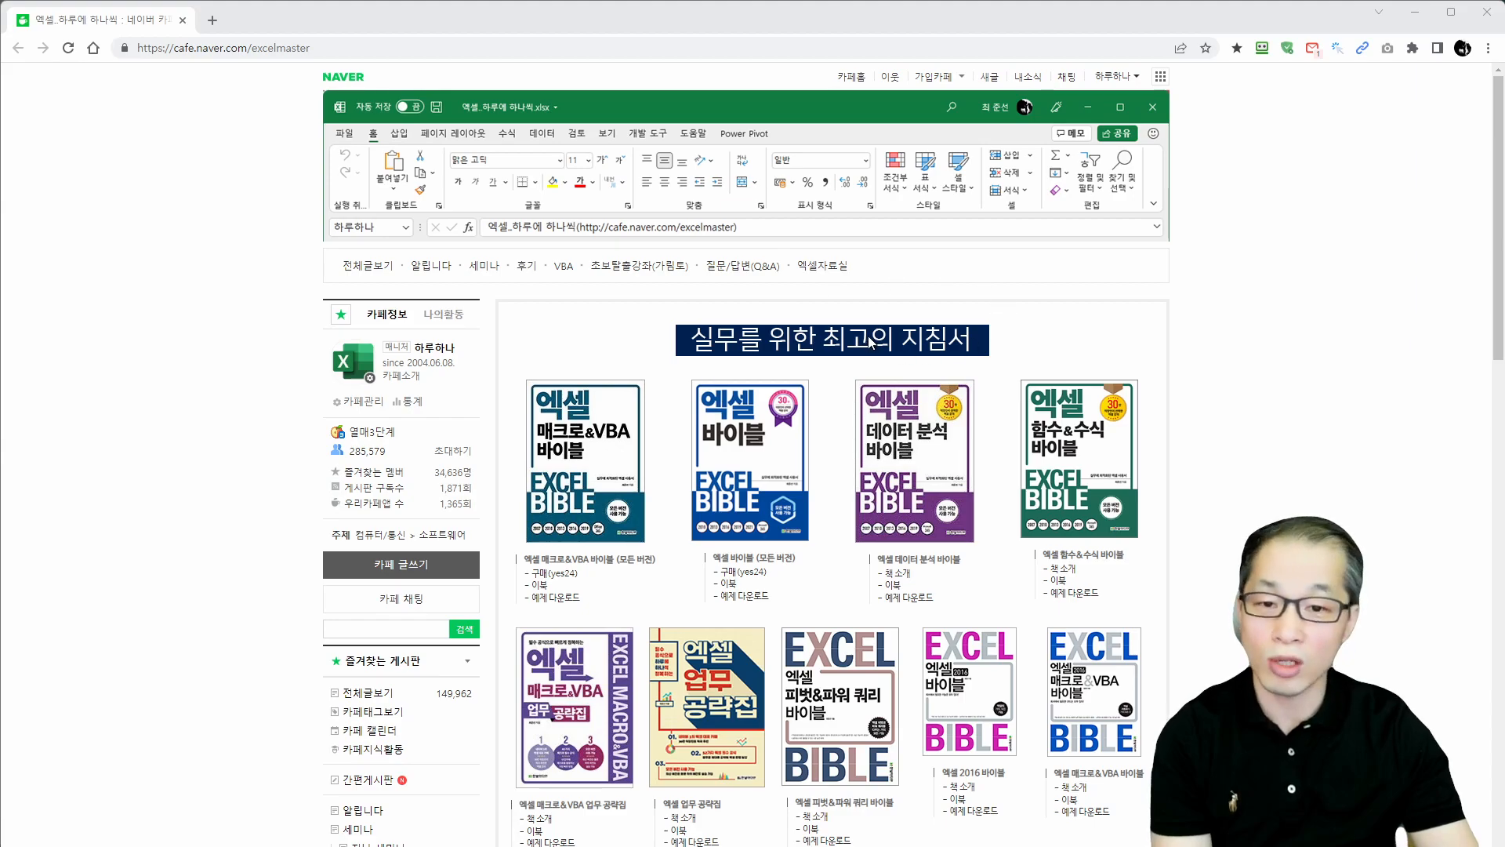